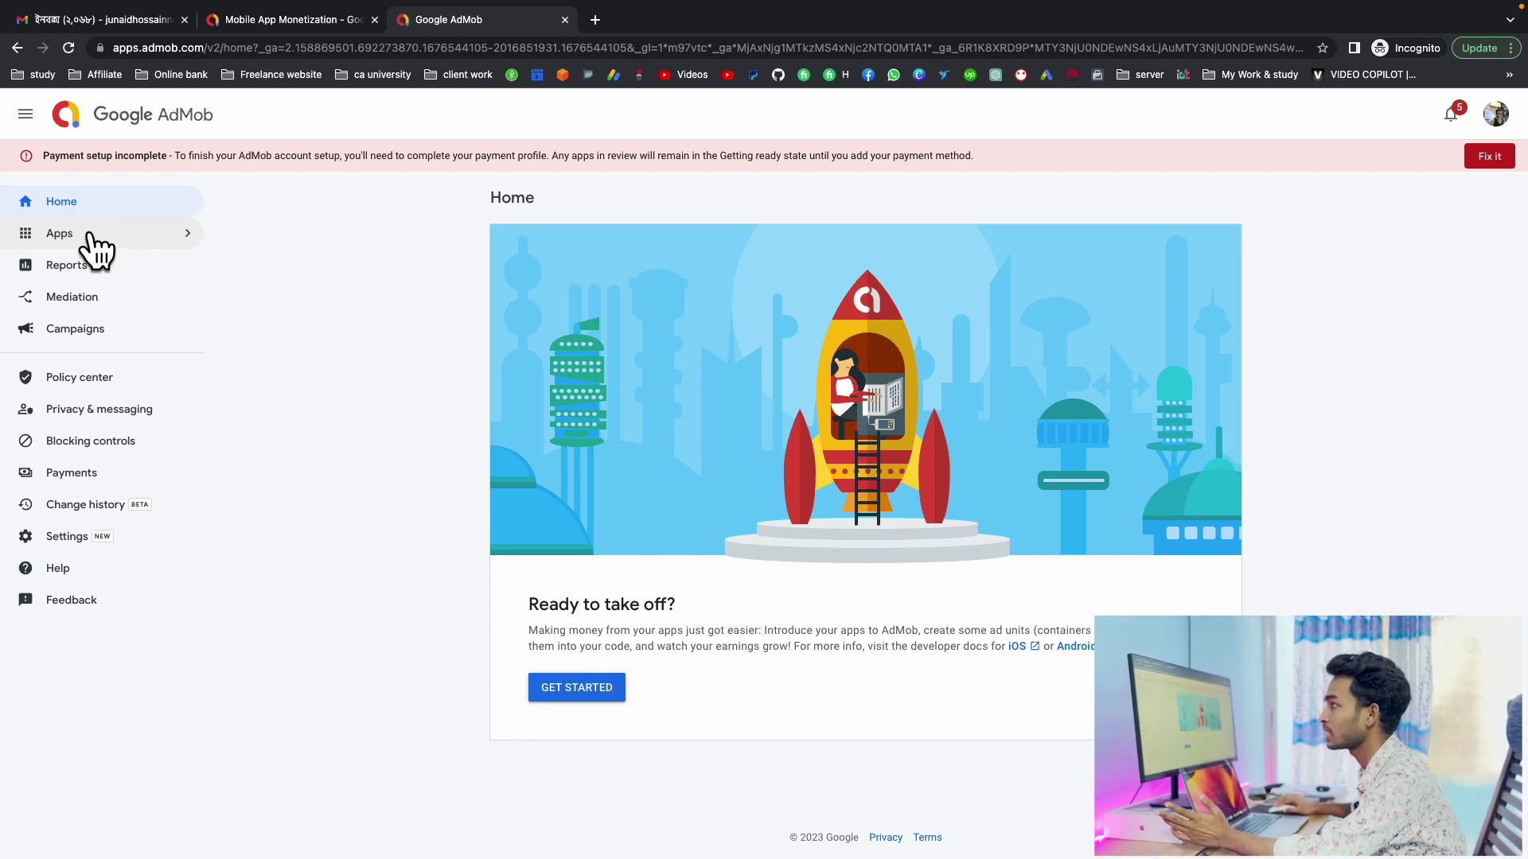
Step: Open the Apps list from the AdMob sidebar
left_click(76, 237)
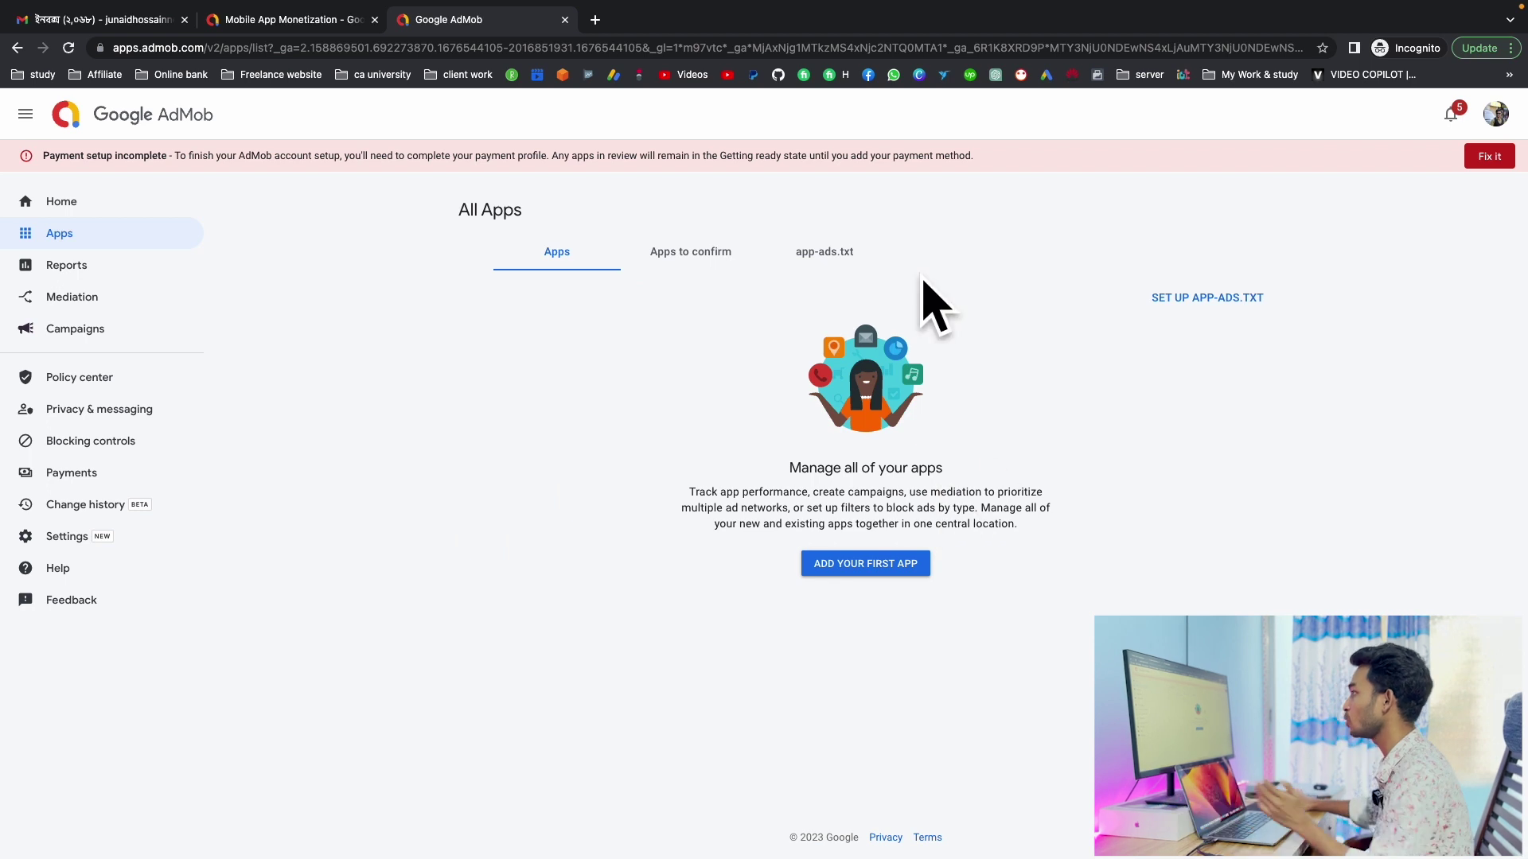
Step: Add an Android app named 'vpn app' that is not listed on any app store
left_click(855, 571)
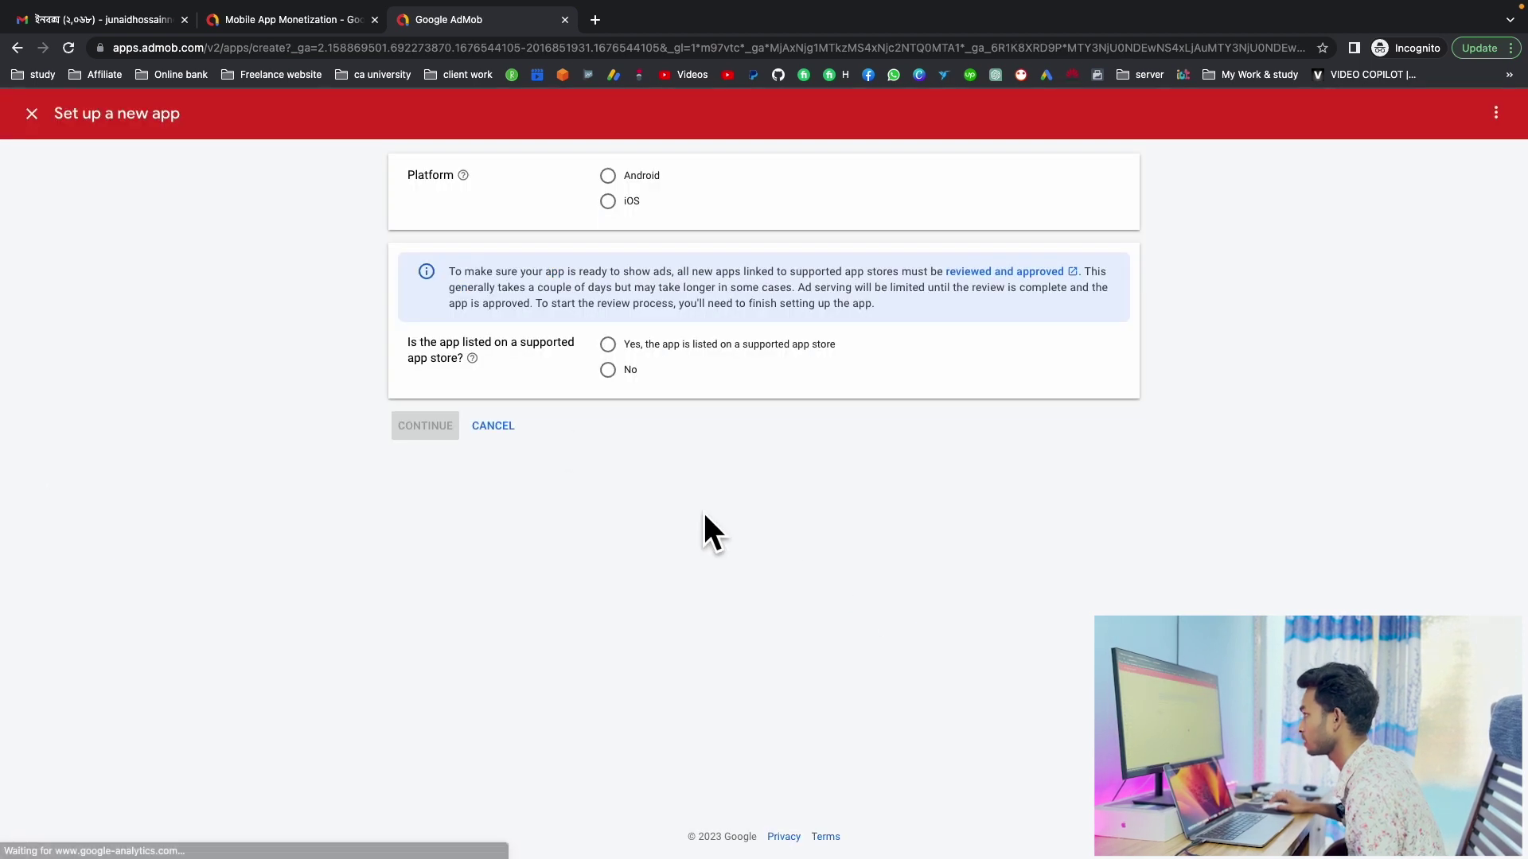
left_click(611, 179)
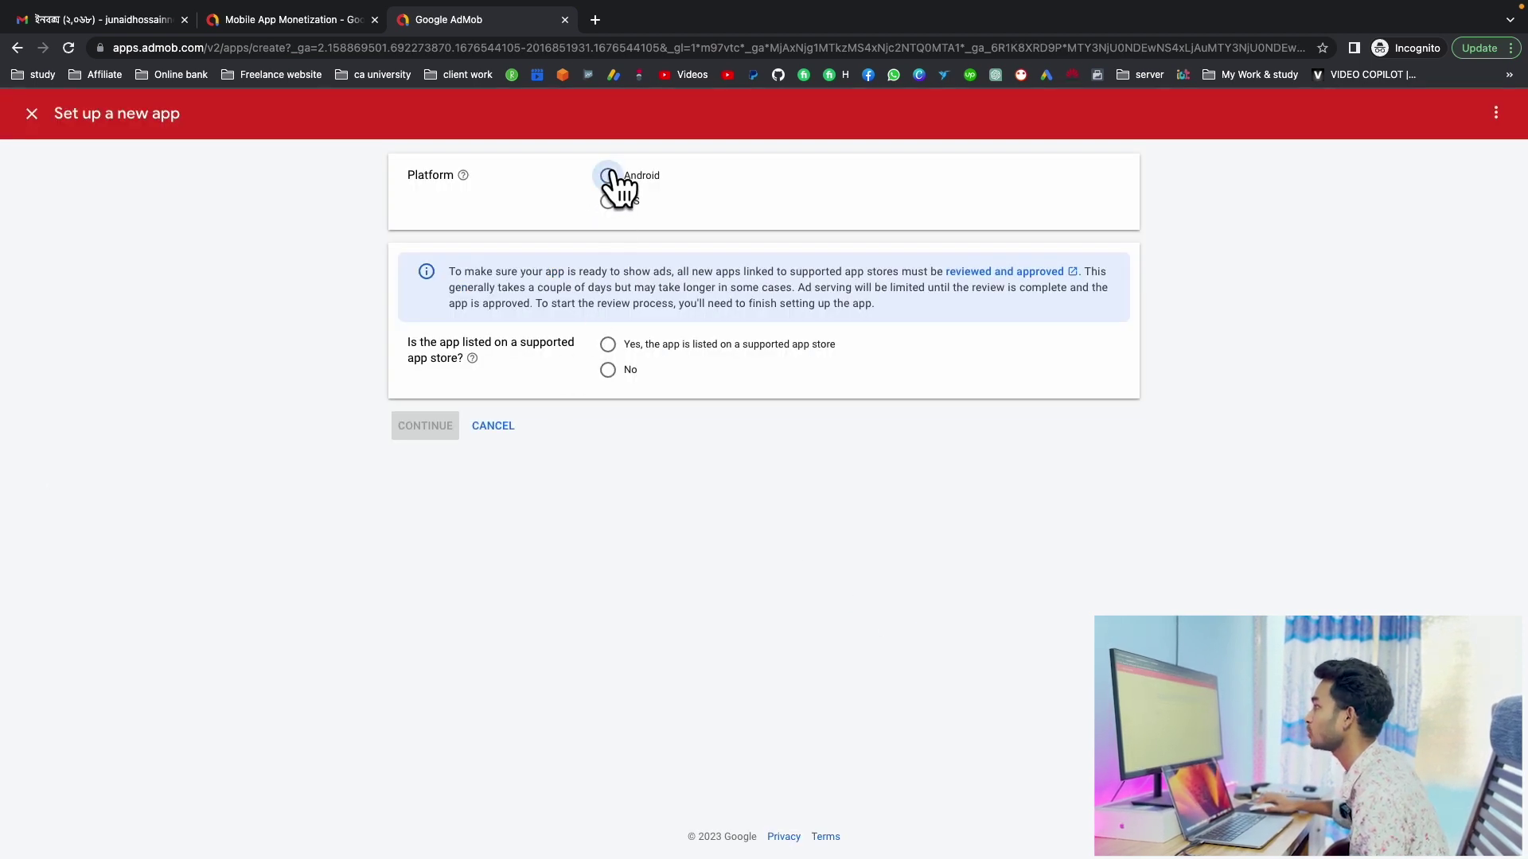
left_click(608, 370)
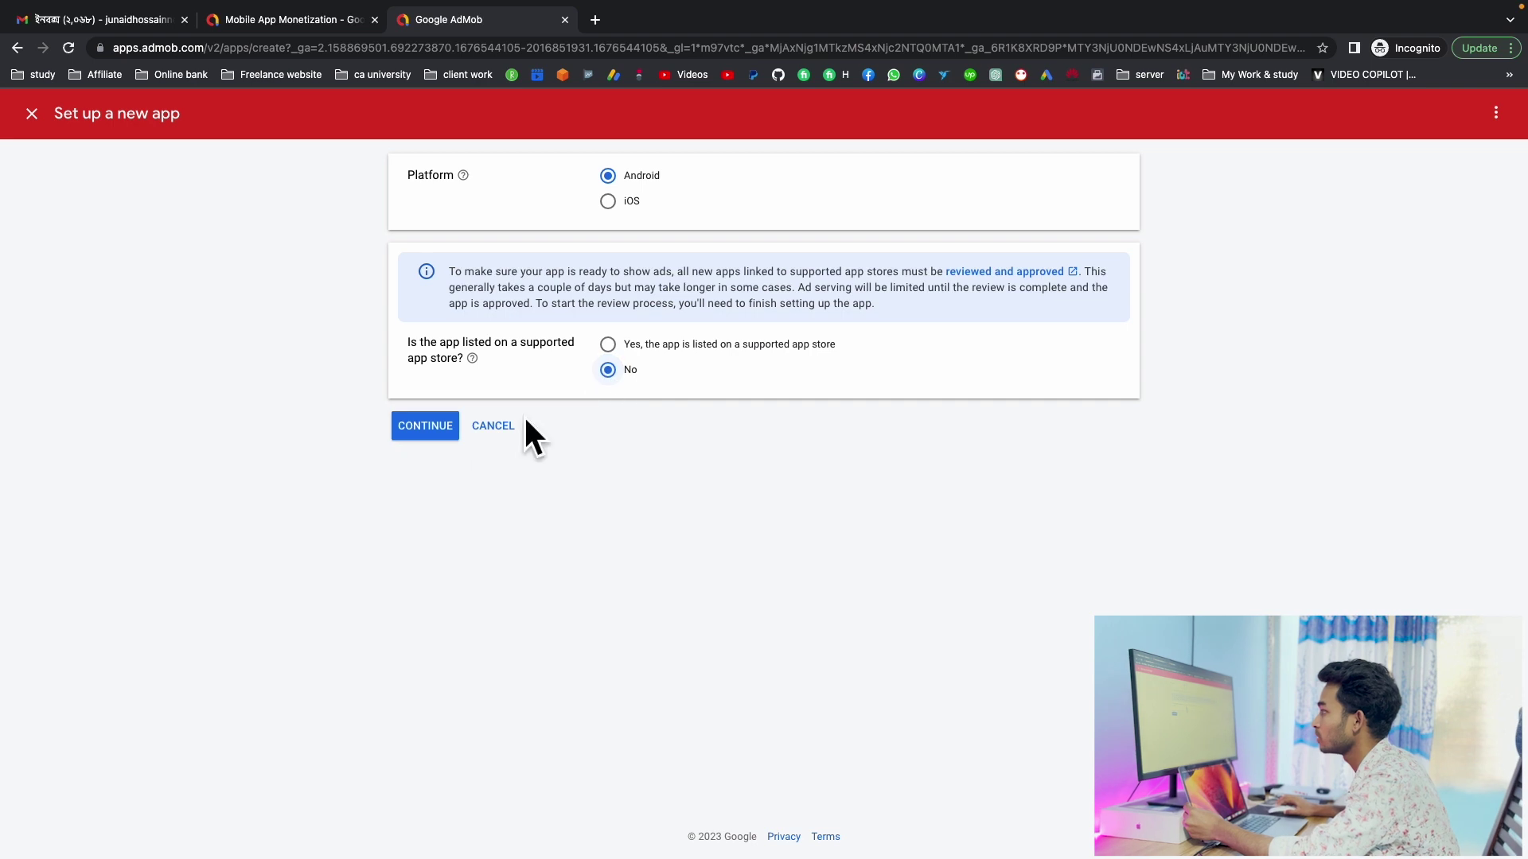
left_click(419, 426)
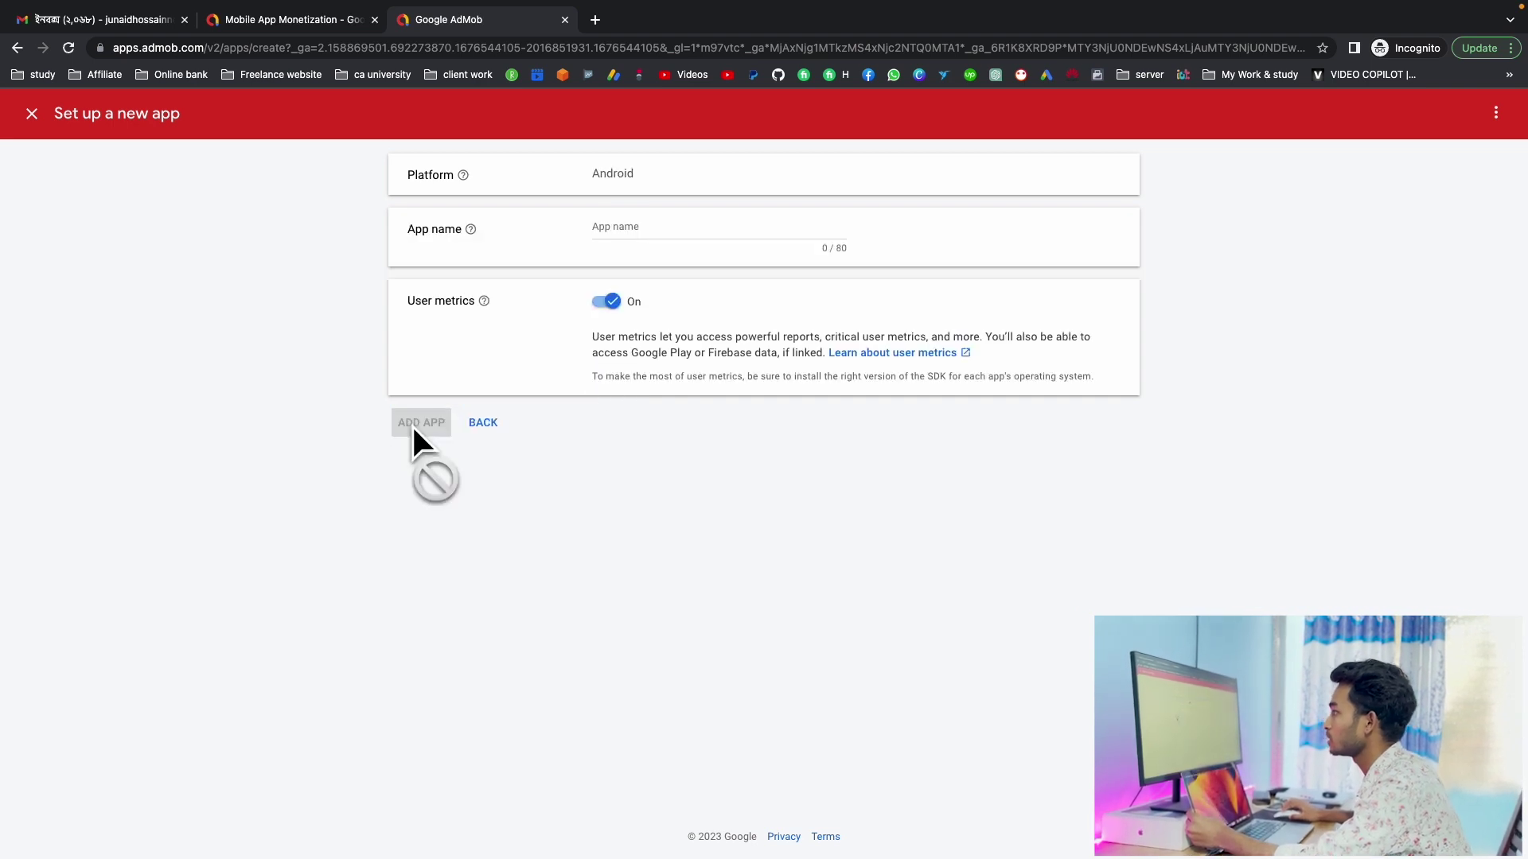
left_click(645, 238)
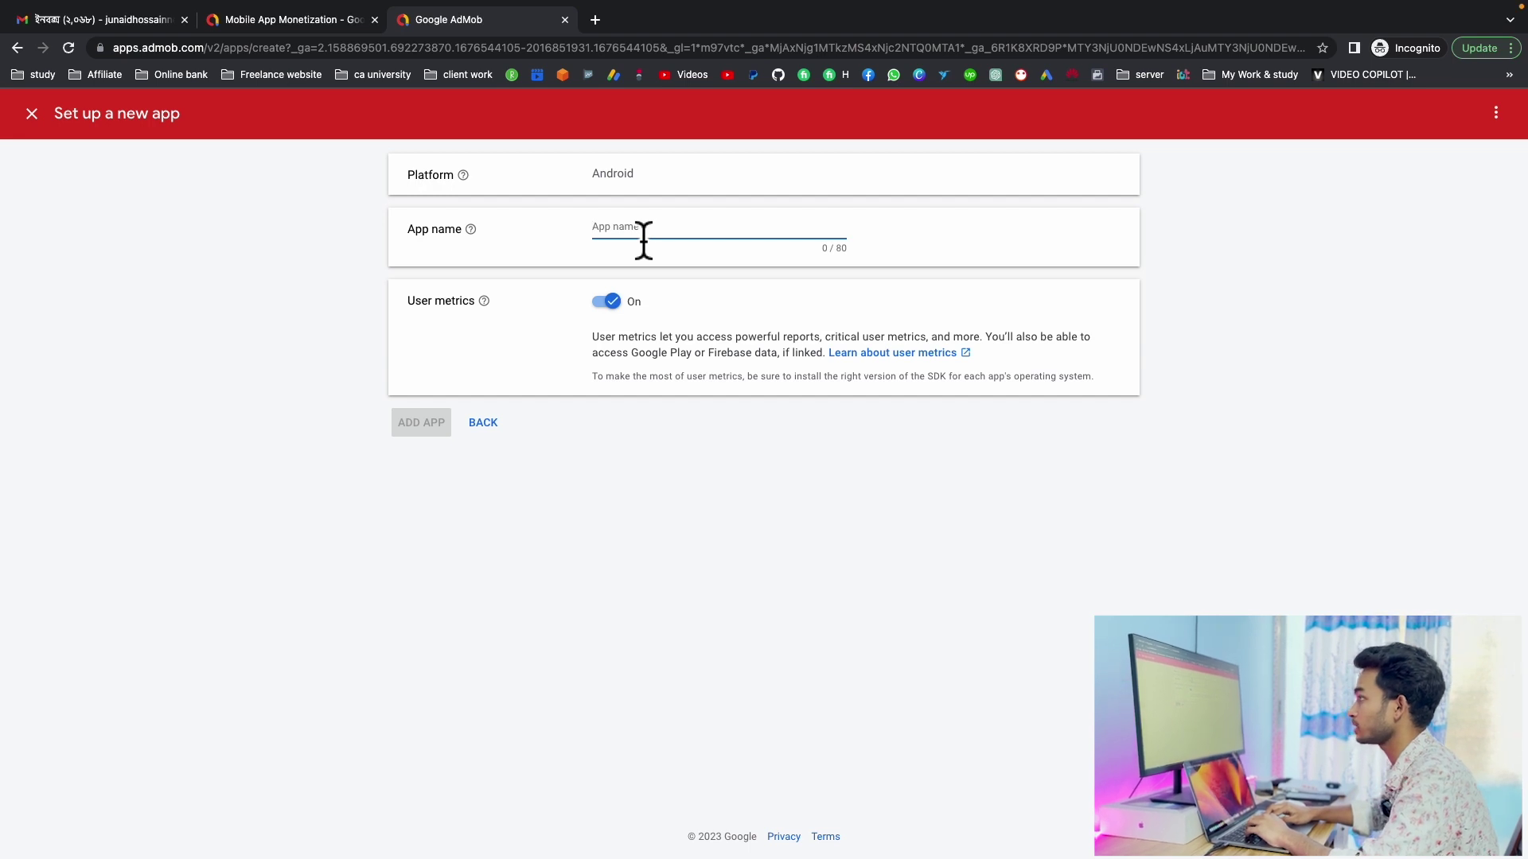
type("vpn app")
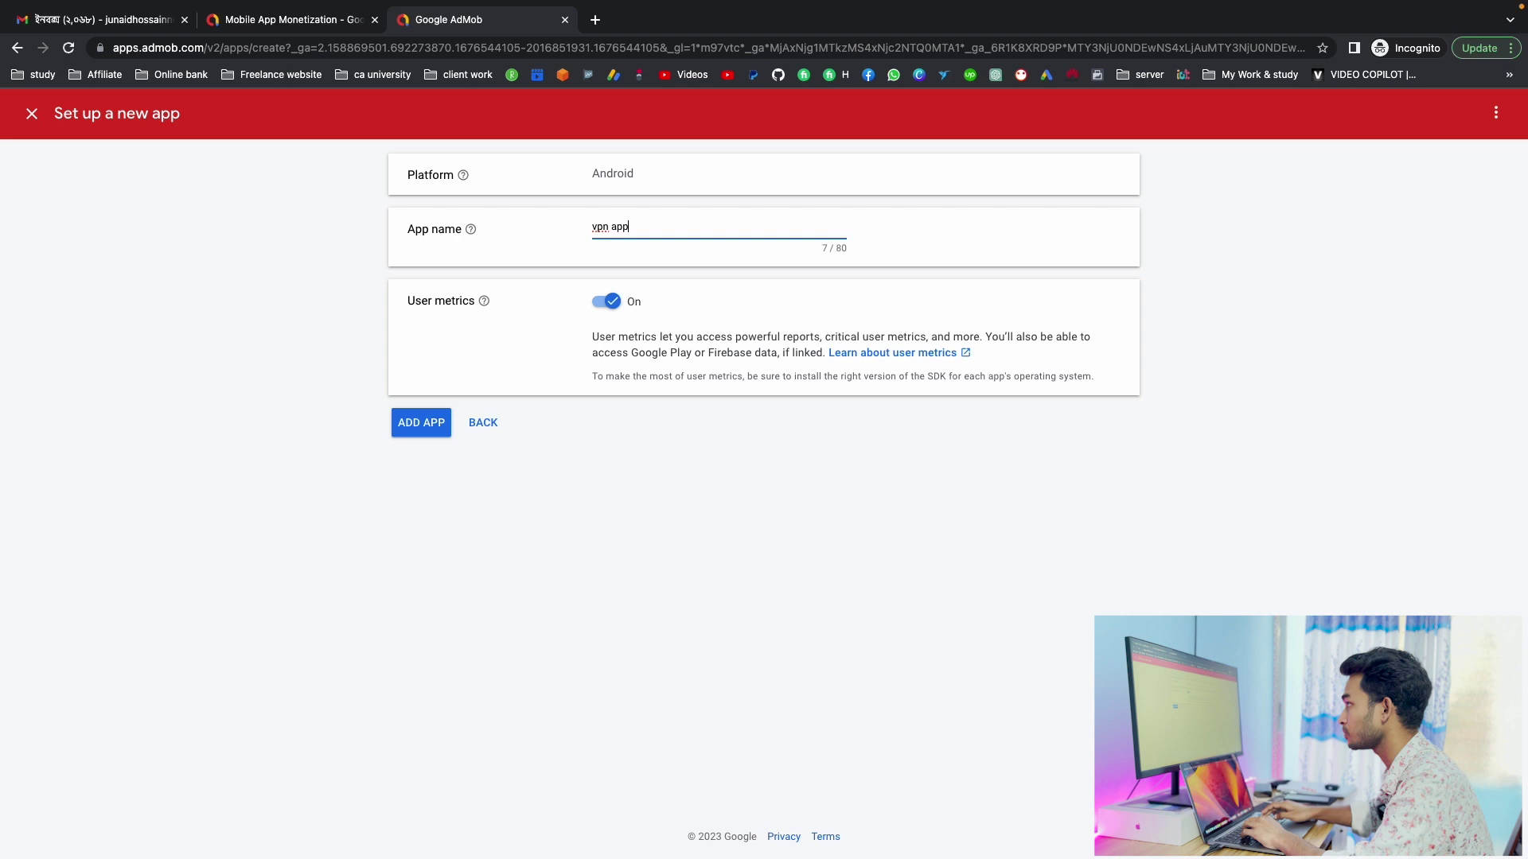
left_click_drag(666, 239, 488, 231)
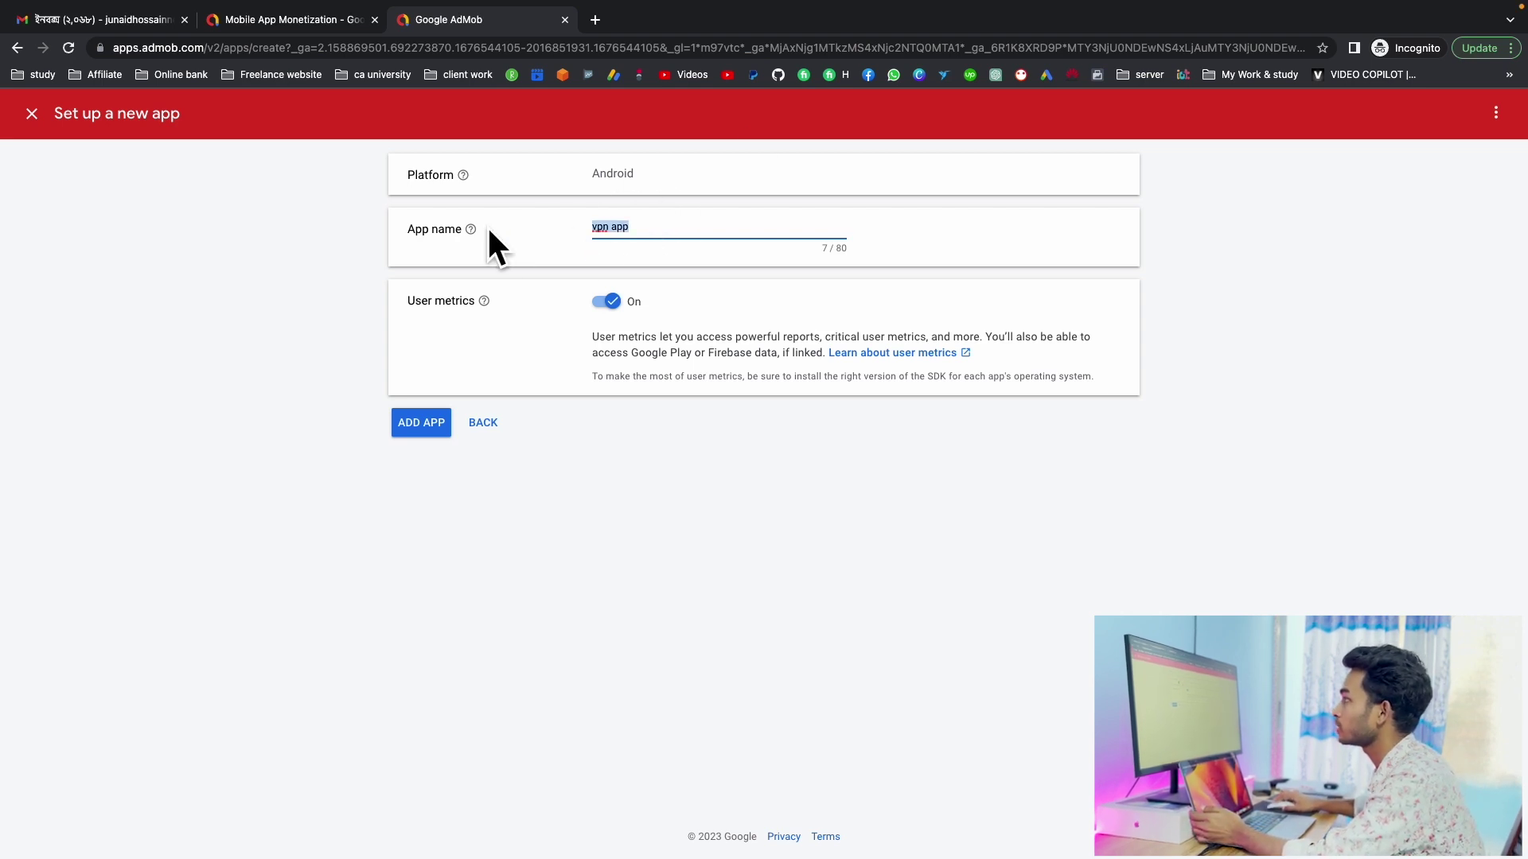
left_click(409, 430)
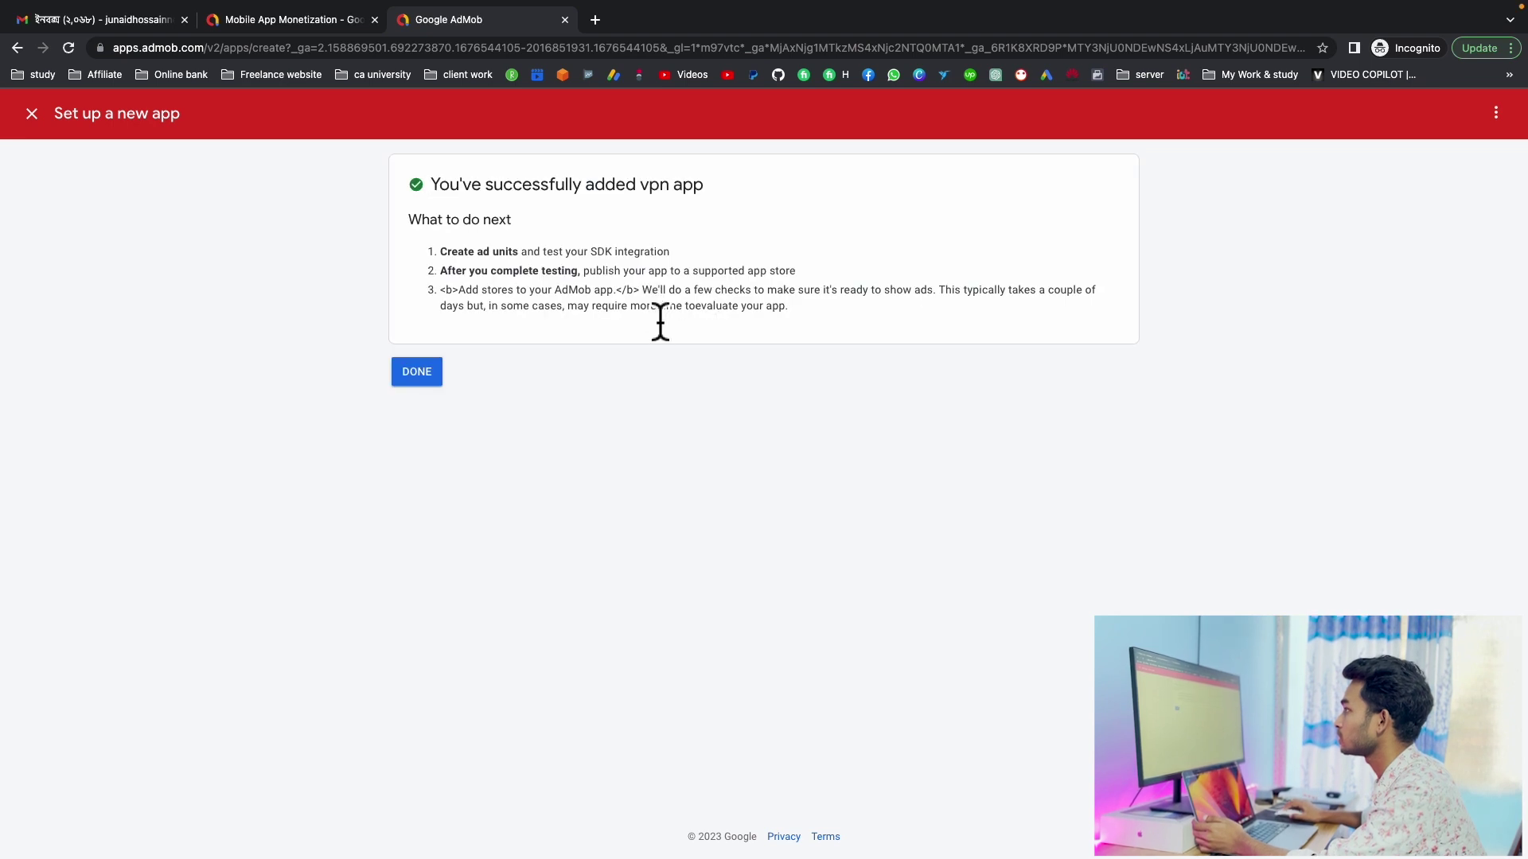
Step: Finish app setup and start a new ad unit, reviewing the Banner, Interstitial and Rewarded formats
left_click(416, 372)
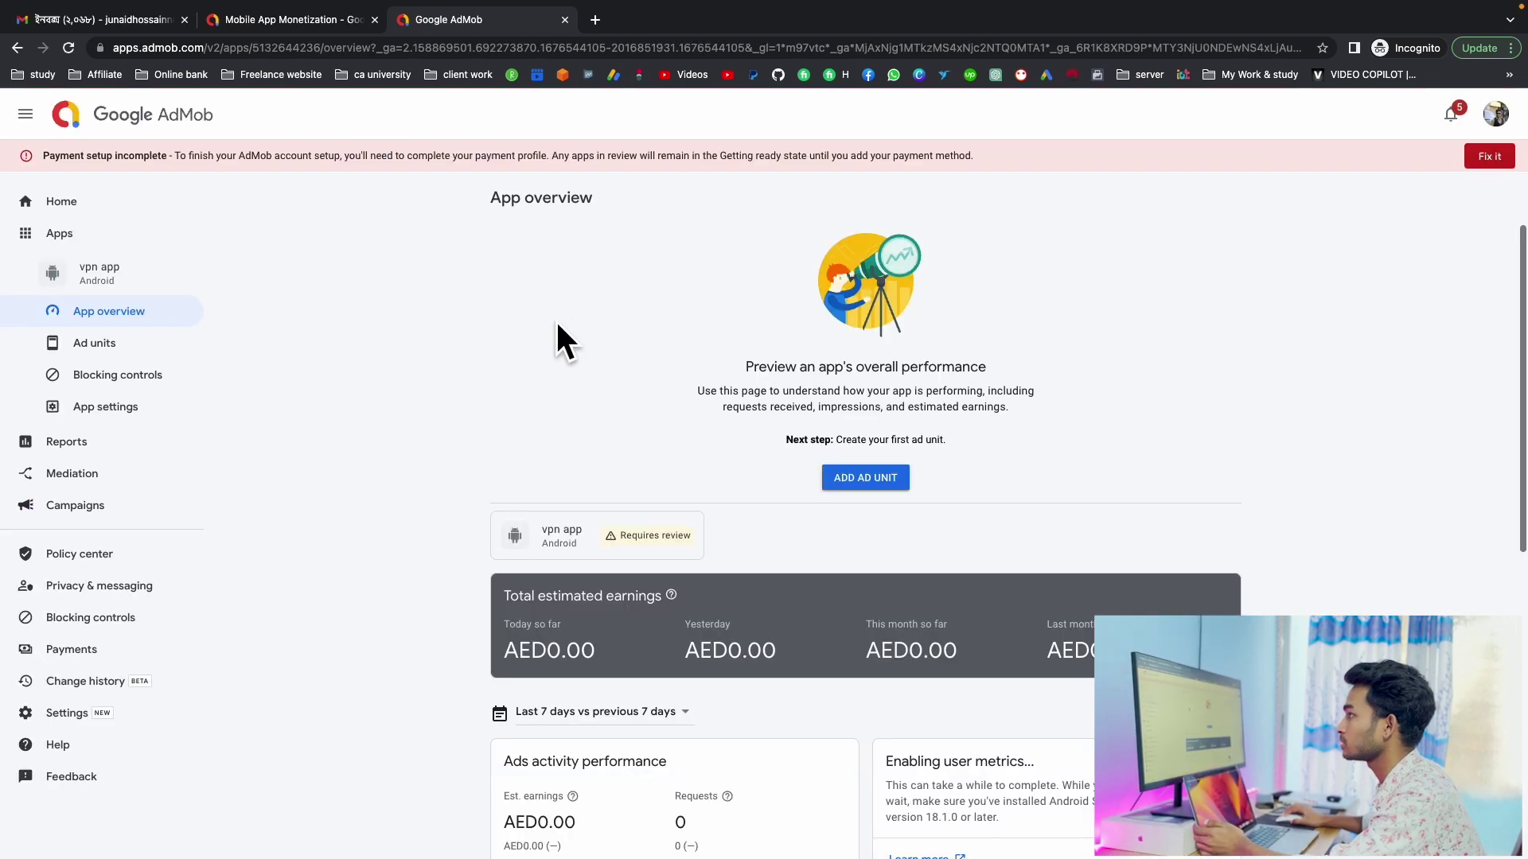
scroll(589, 335, "down", 2)
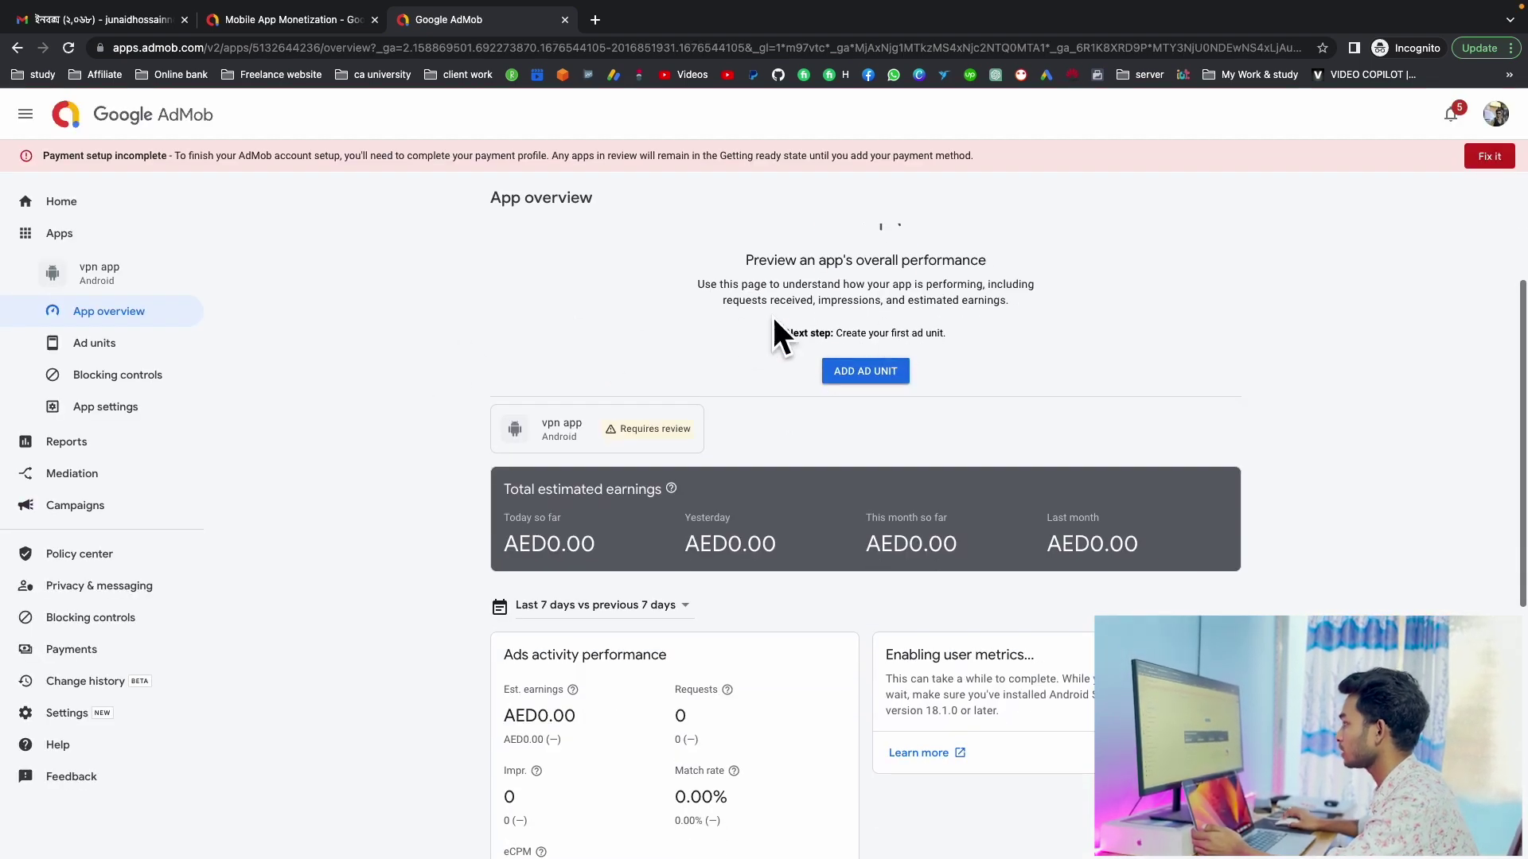
left_click(880, 372)
double_click(109, 394)
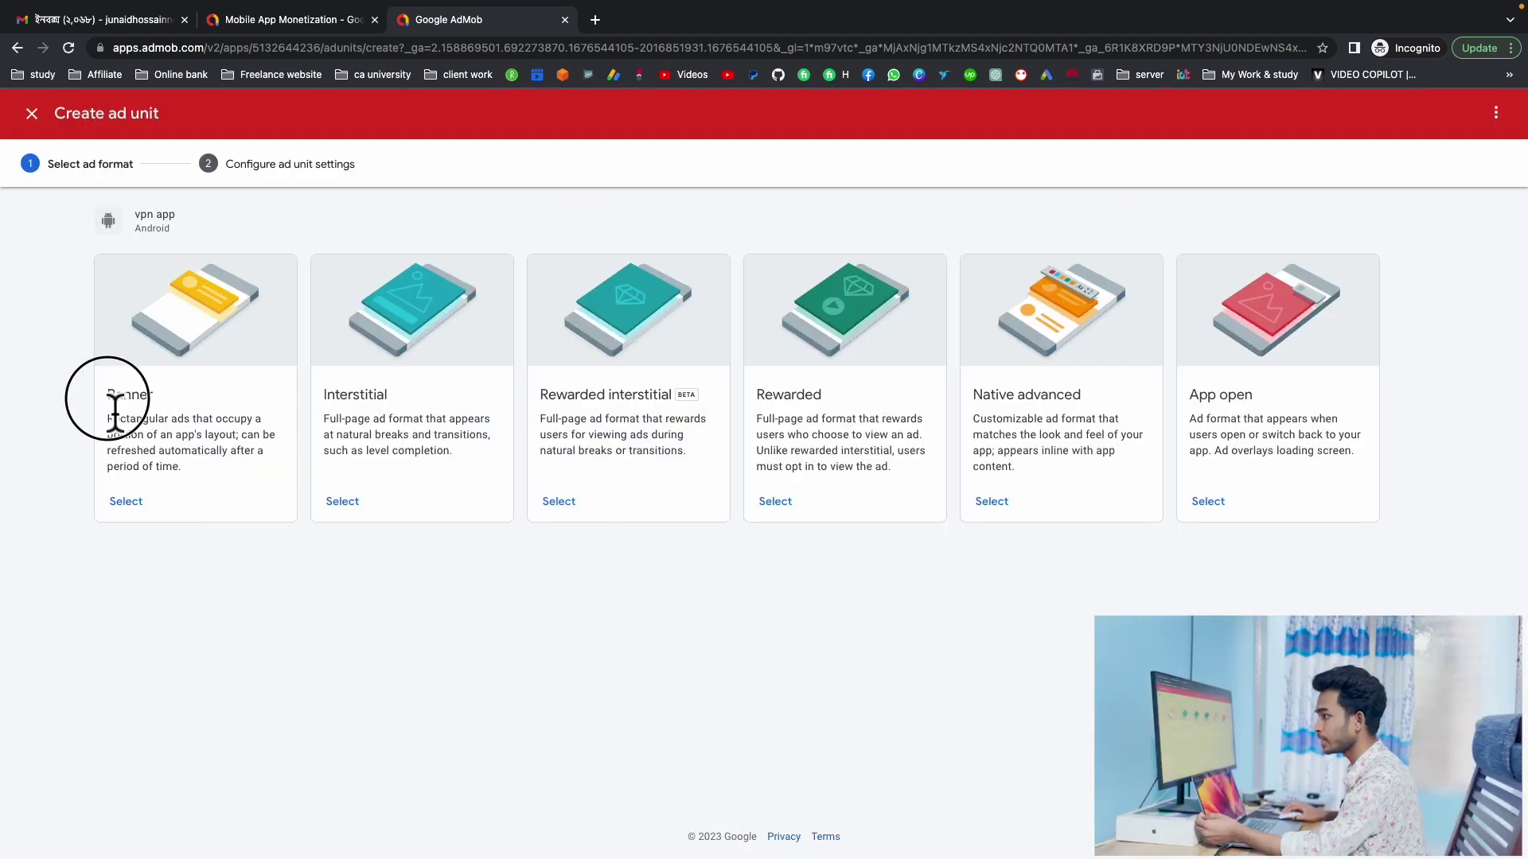
left_click_drag(320, 395, 387, 395)
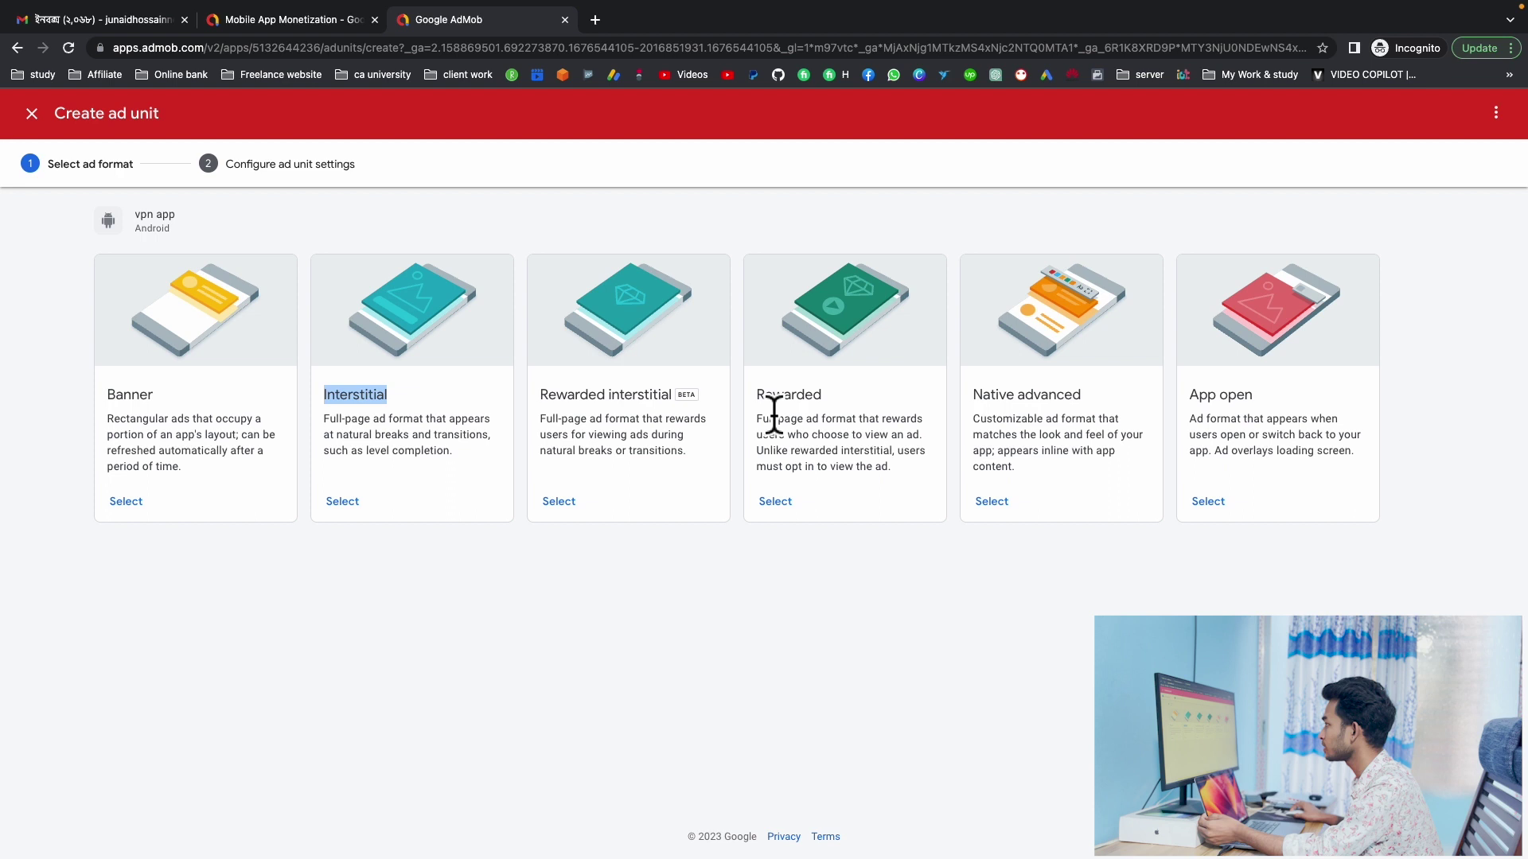
double_click(766, 396)
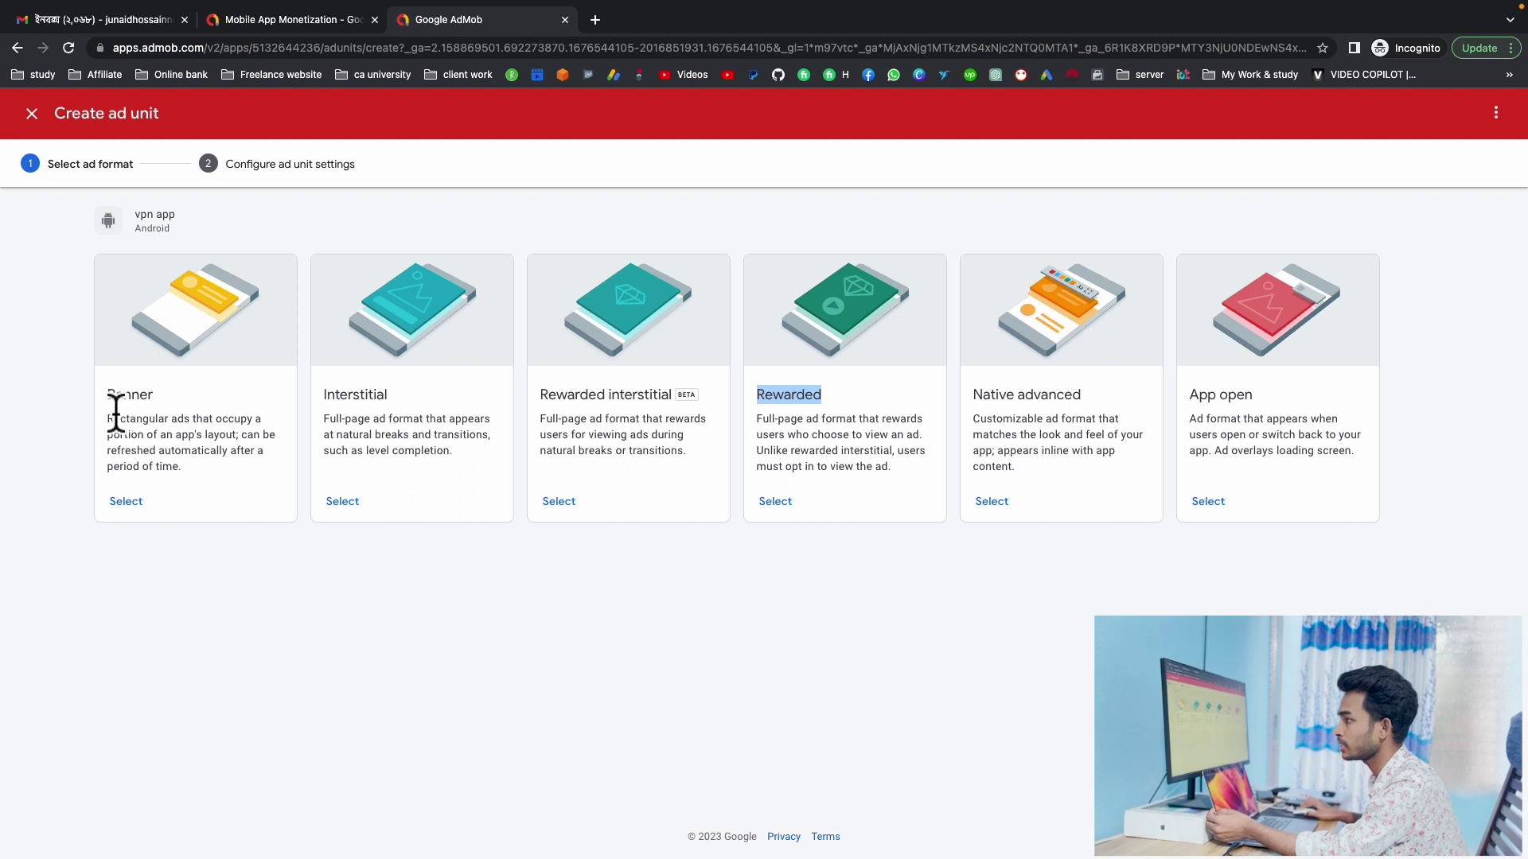
Step: Create a Banner ad unit named 'banner' and select its app ID
left_click(131, 504)
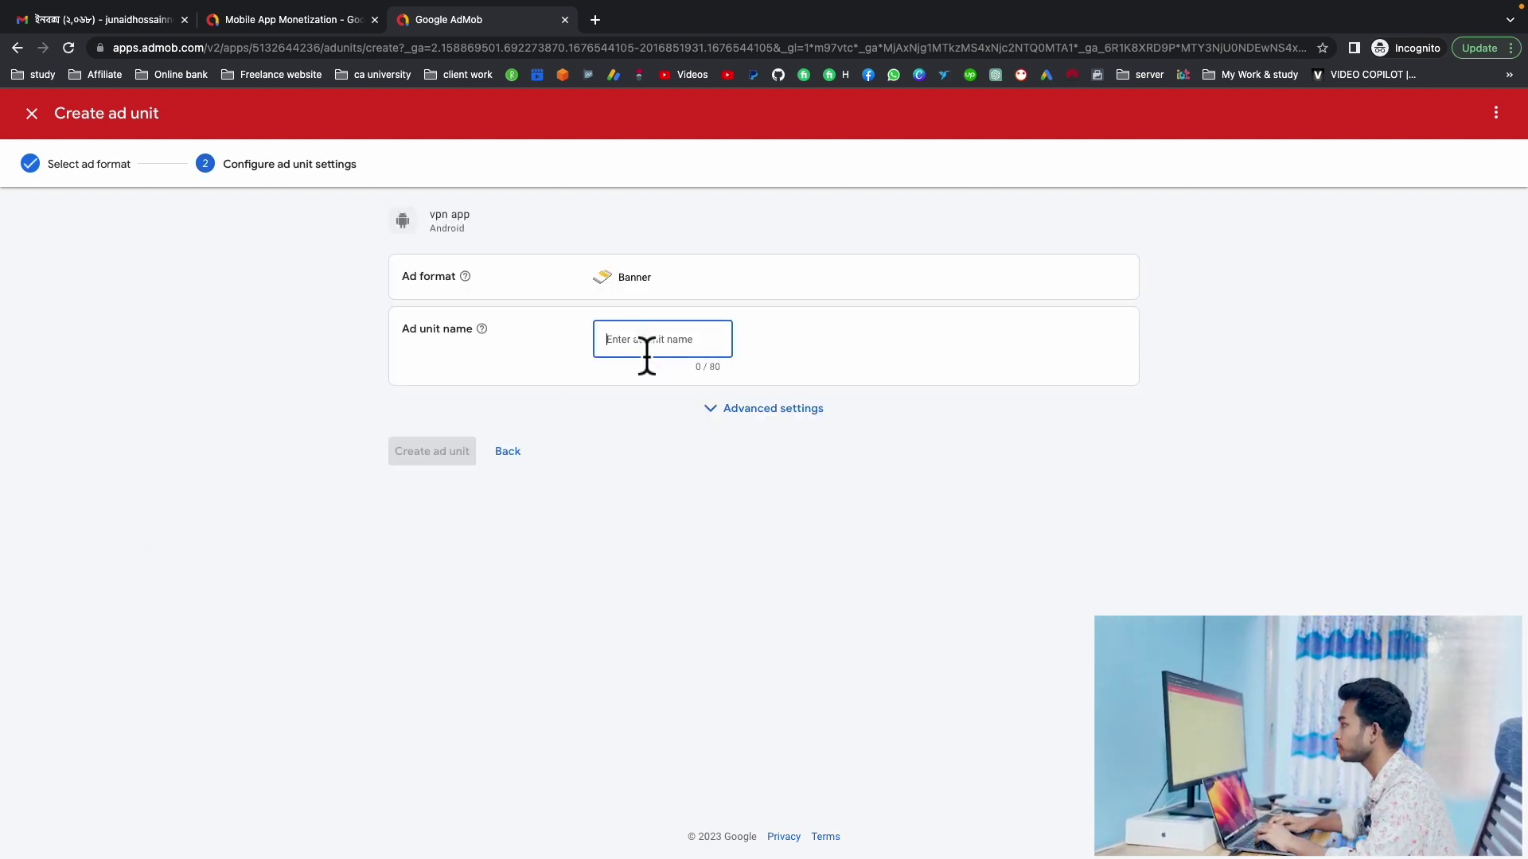
type("banner")
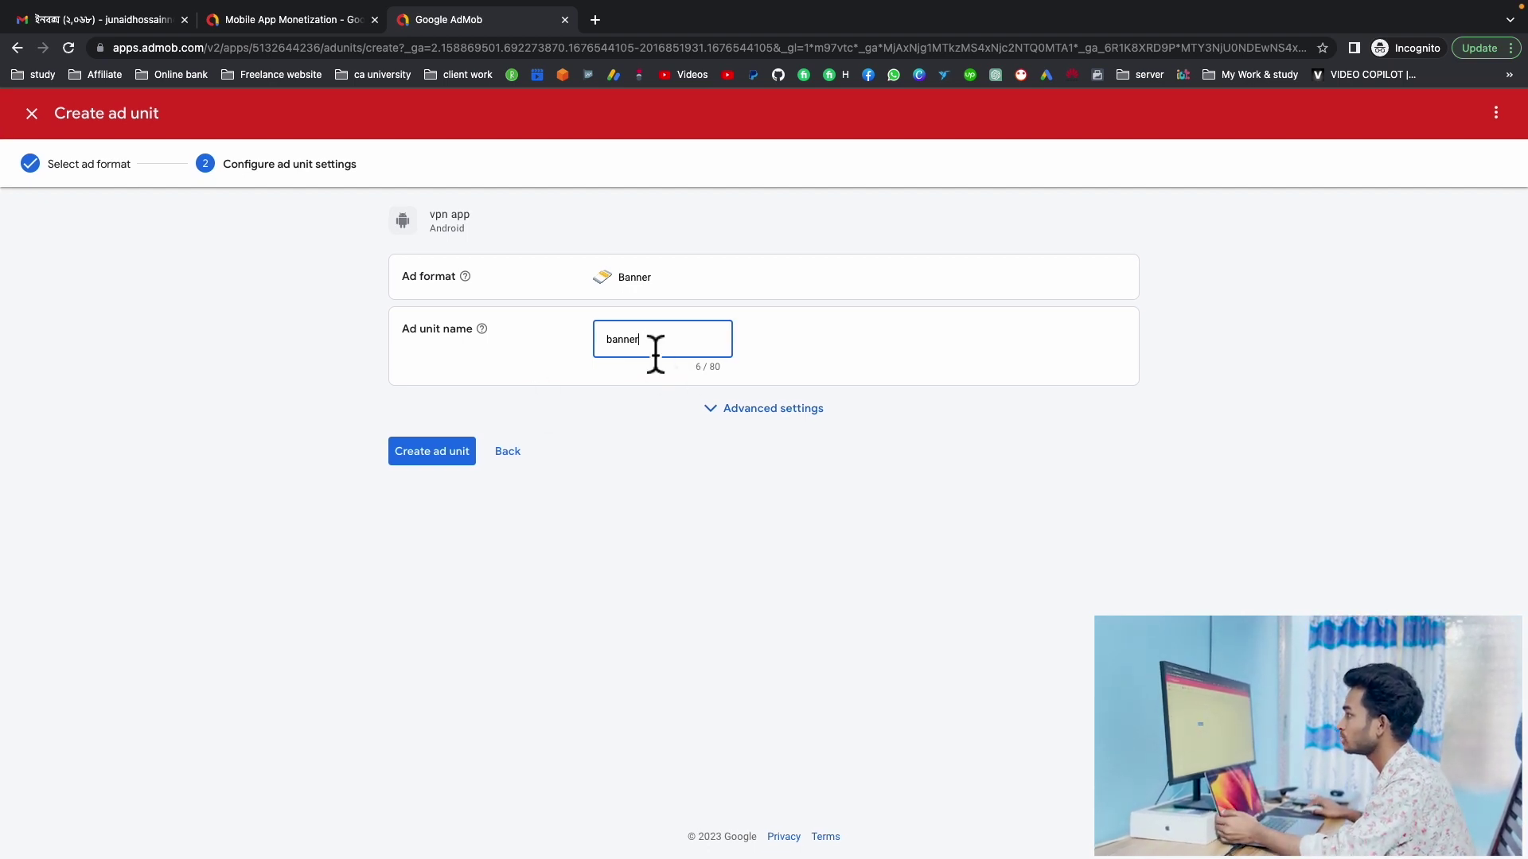
left_click_drag(654, 350, 561, 342)
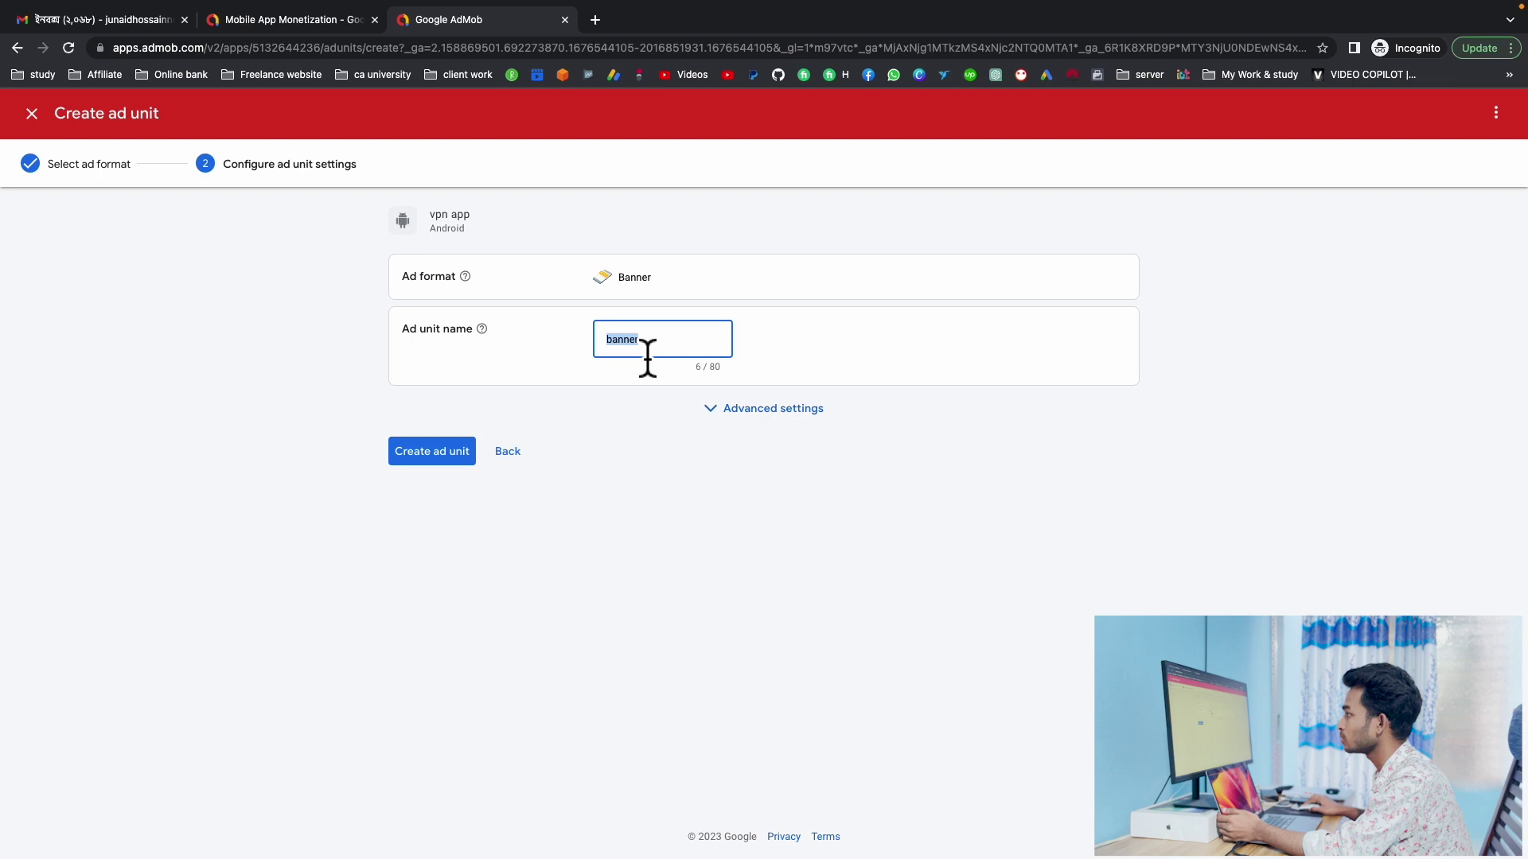
left_click(417, 447)
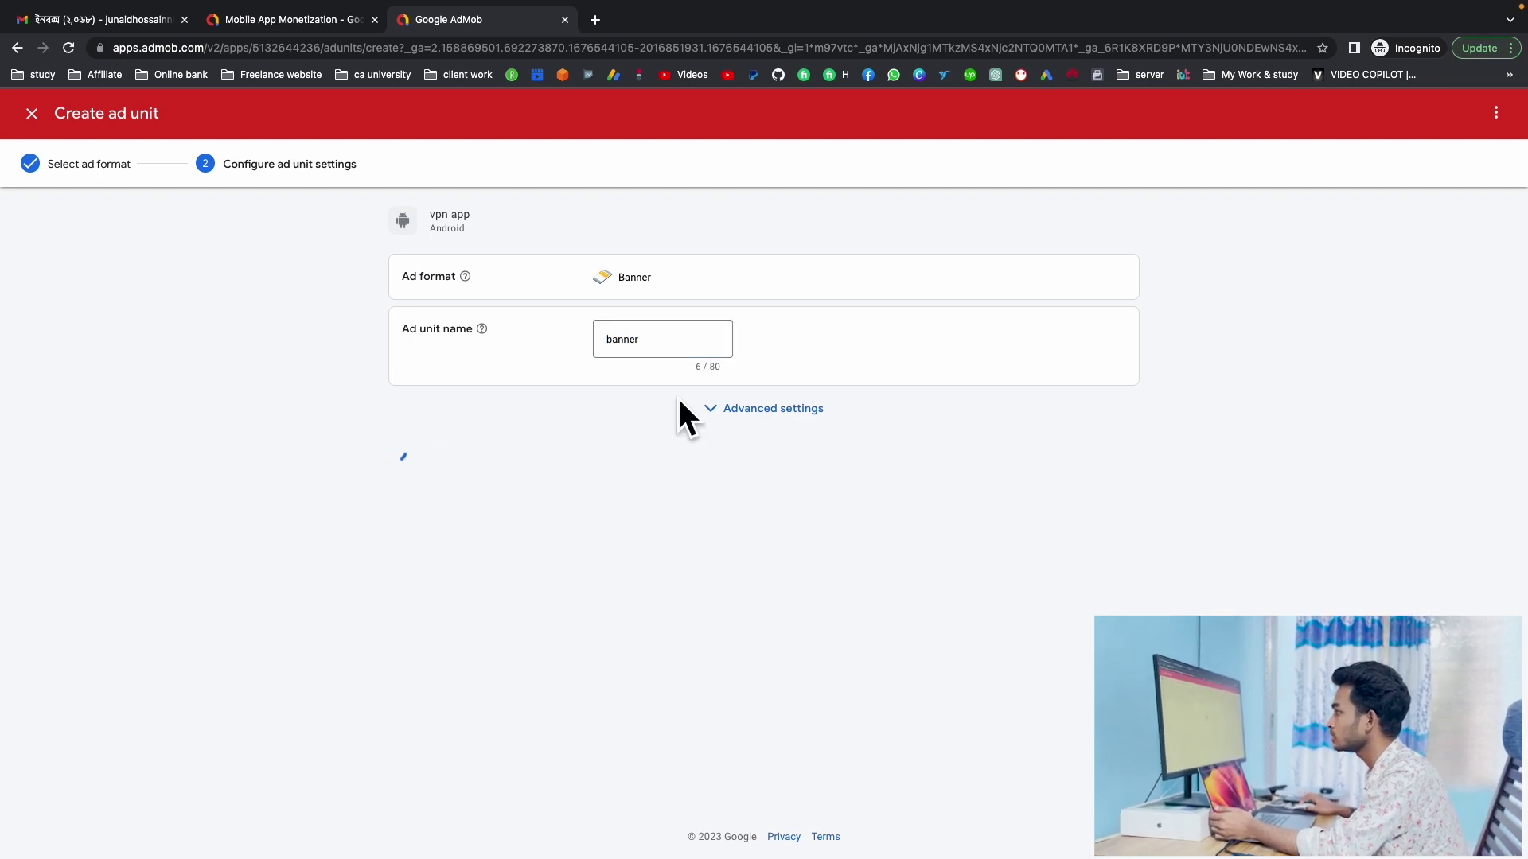
left_click_drag(570, 362, 838, 359)
left_click(839, 360)
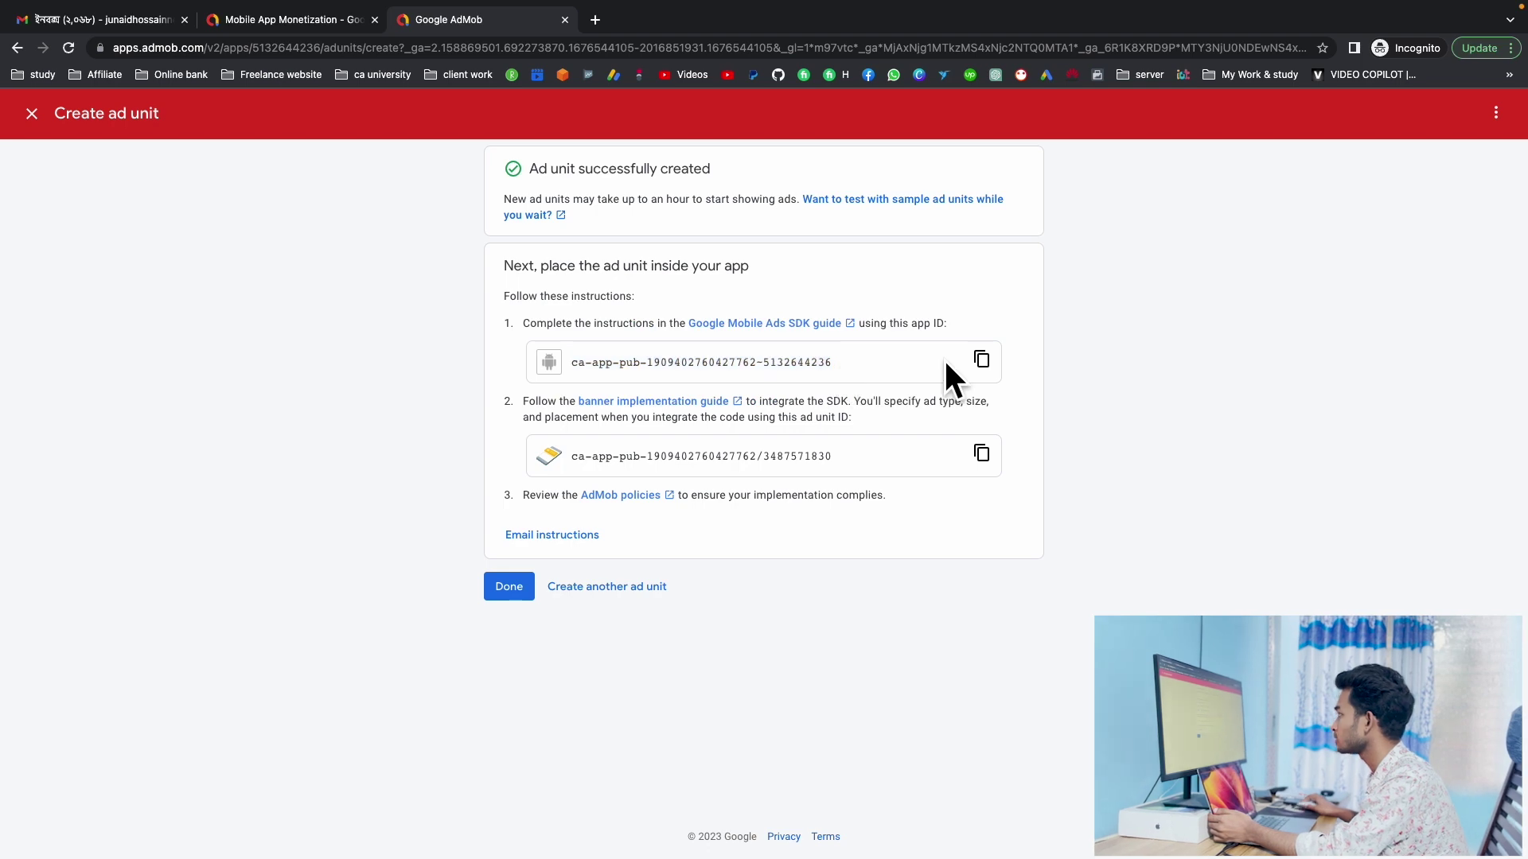
Step: Copy the app ID and paste it under 'App id' in the Admob note
left_click(980, 362)
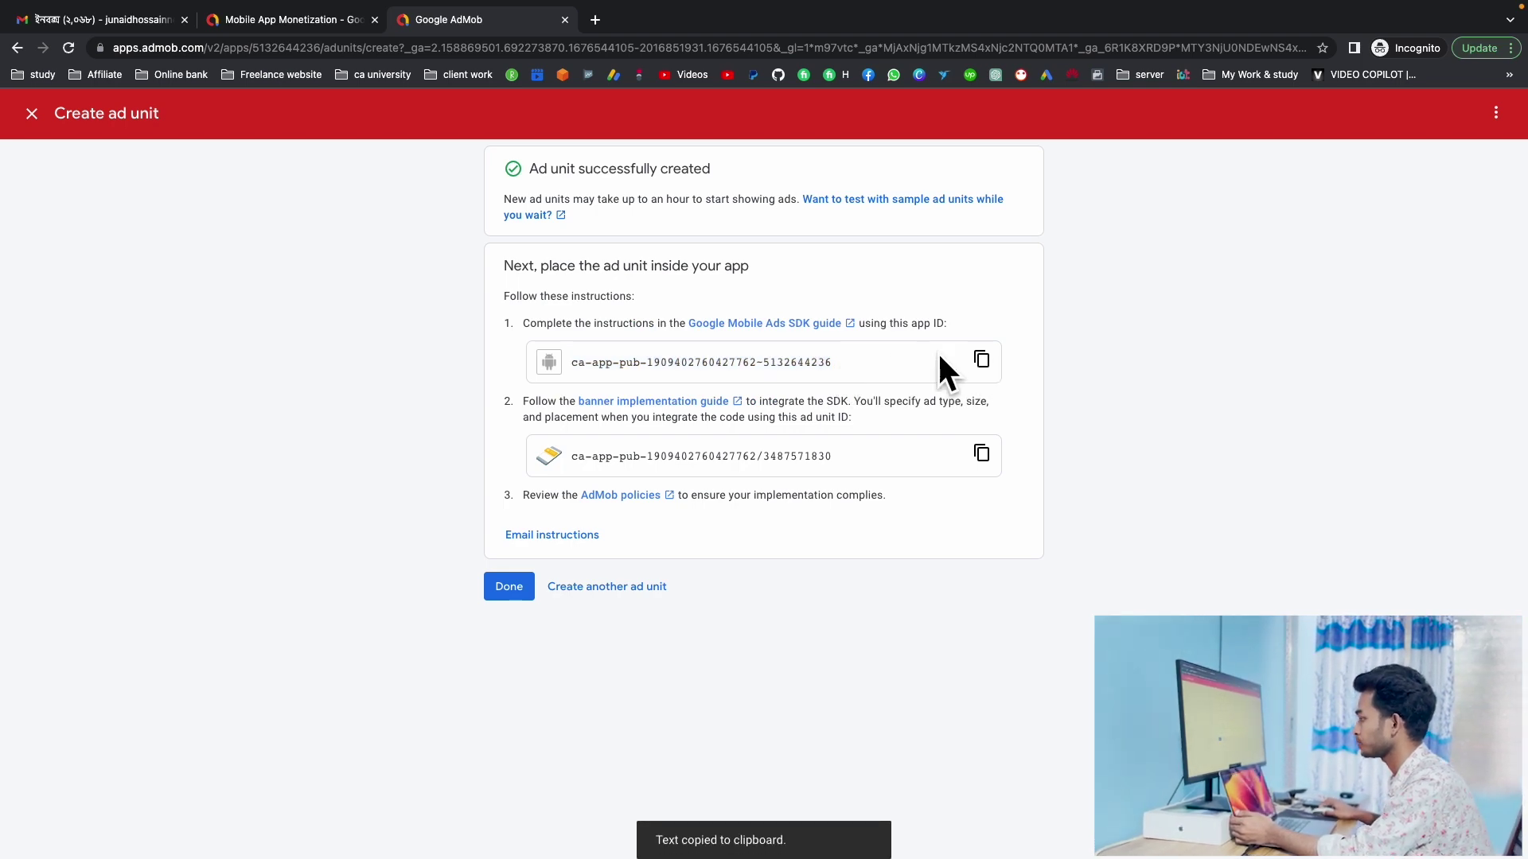
key("ctrl+Right")
left_click(440, 167)
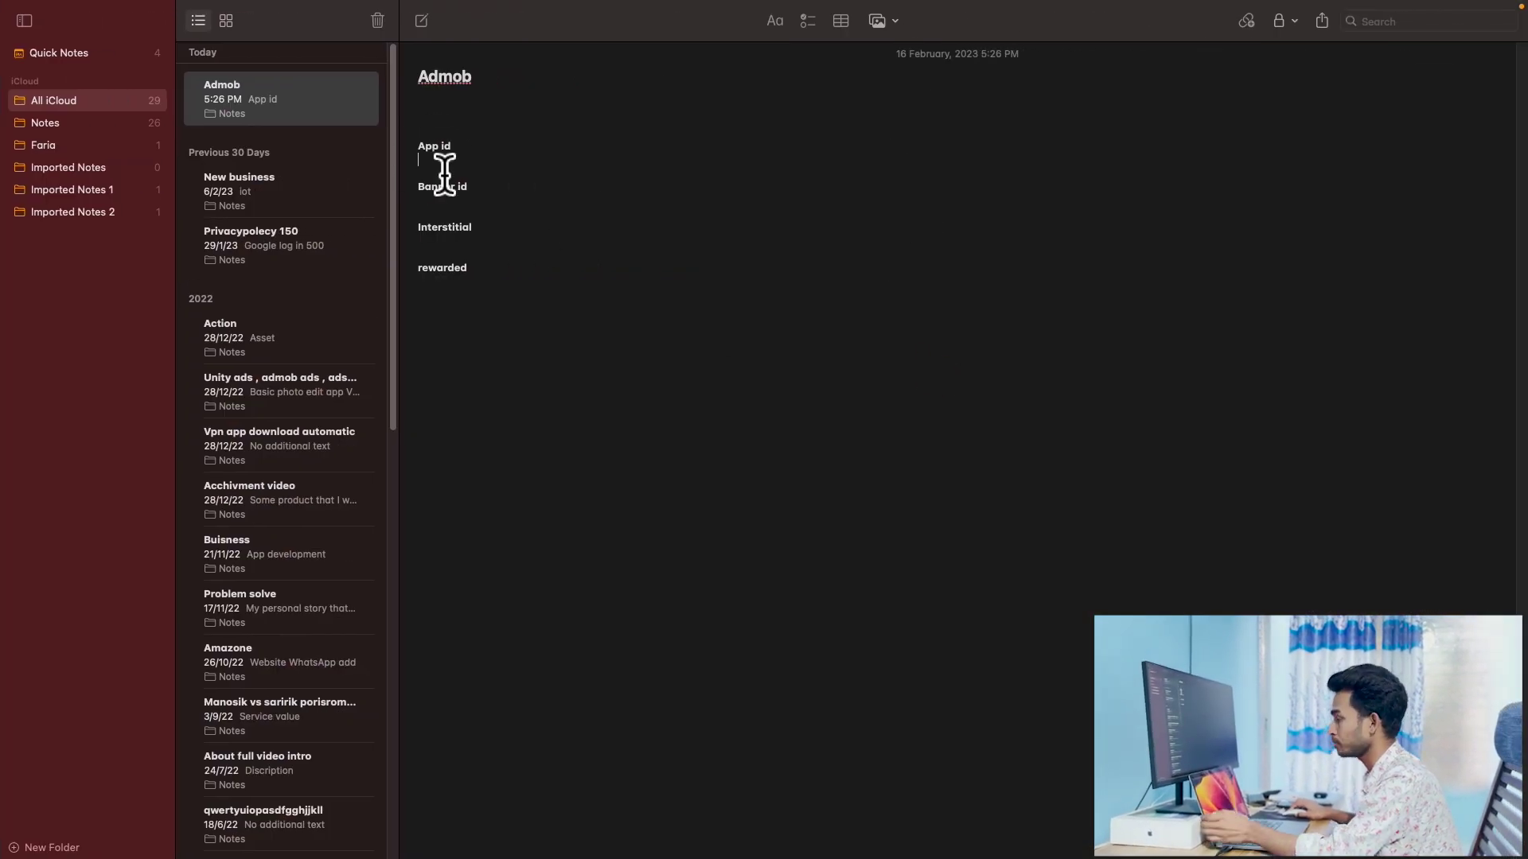
key("super+v")
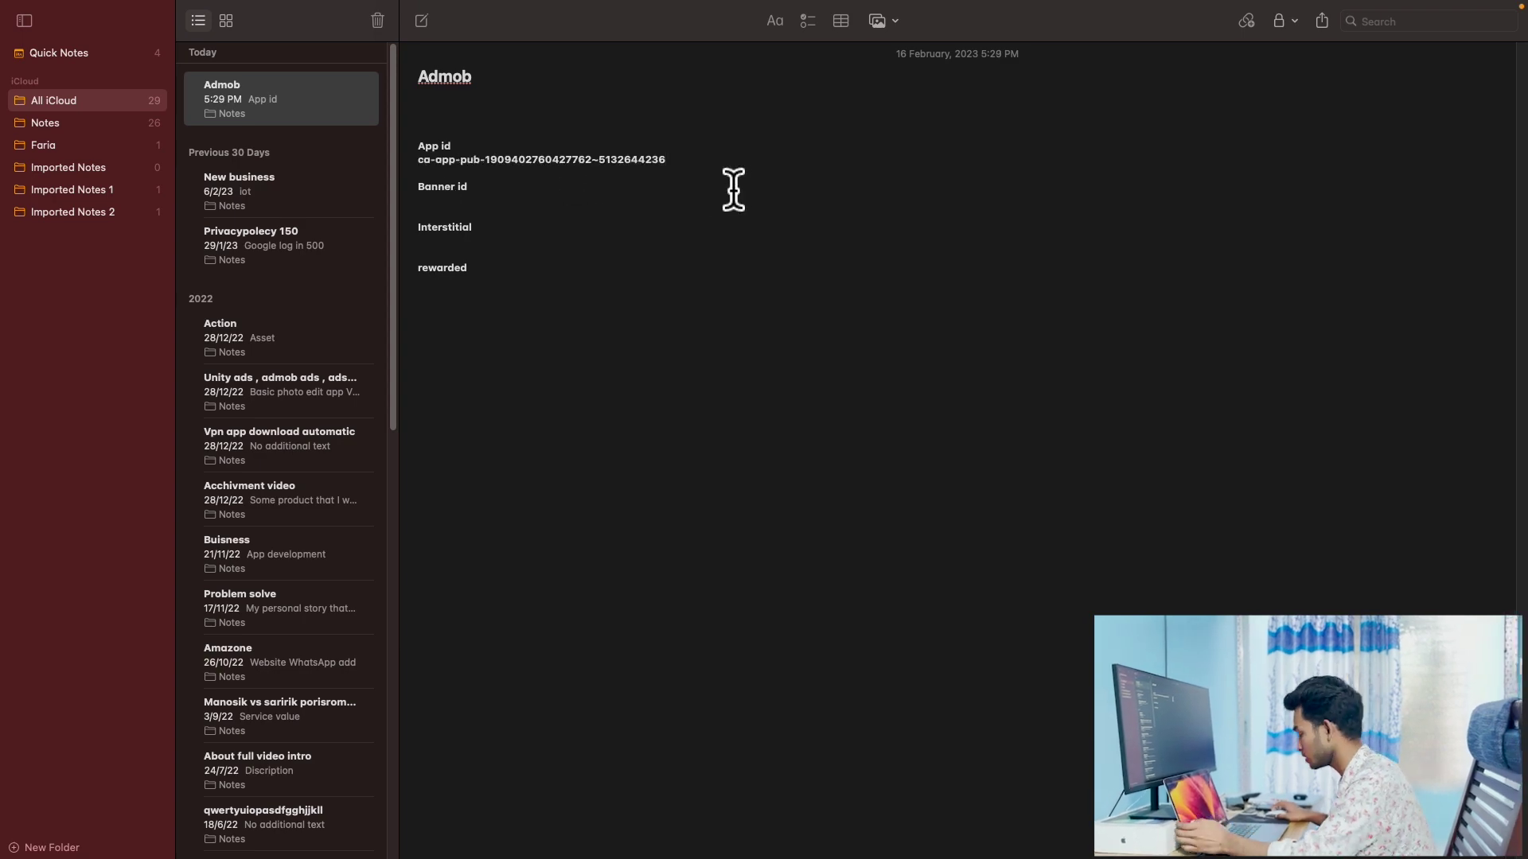
left_click_drag(711, 175, 426, 160)
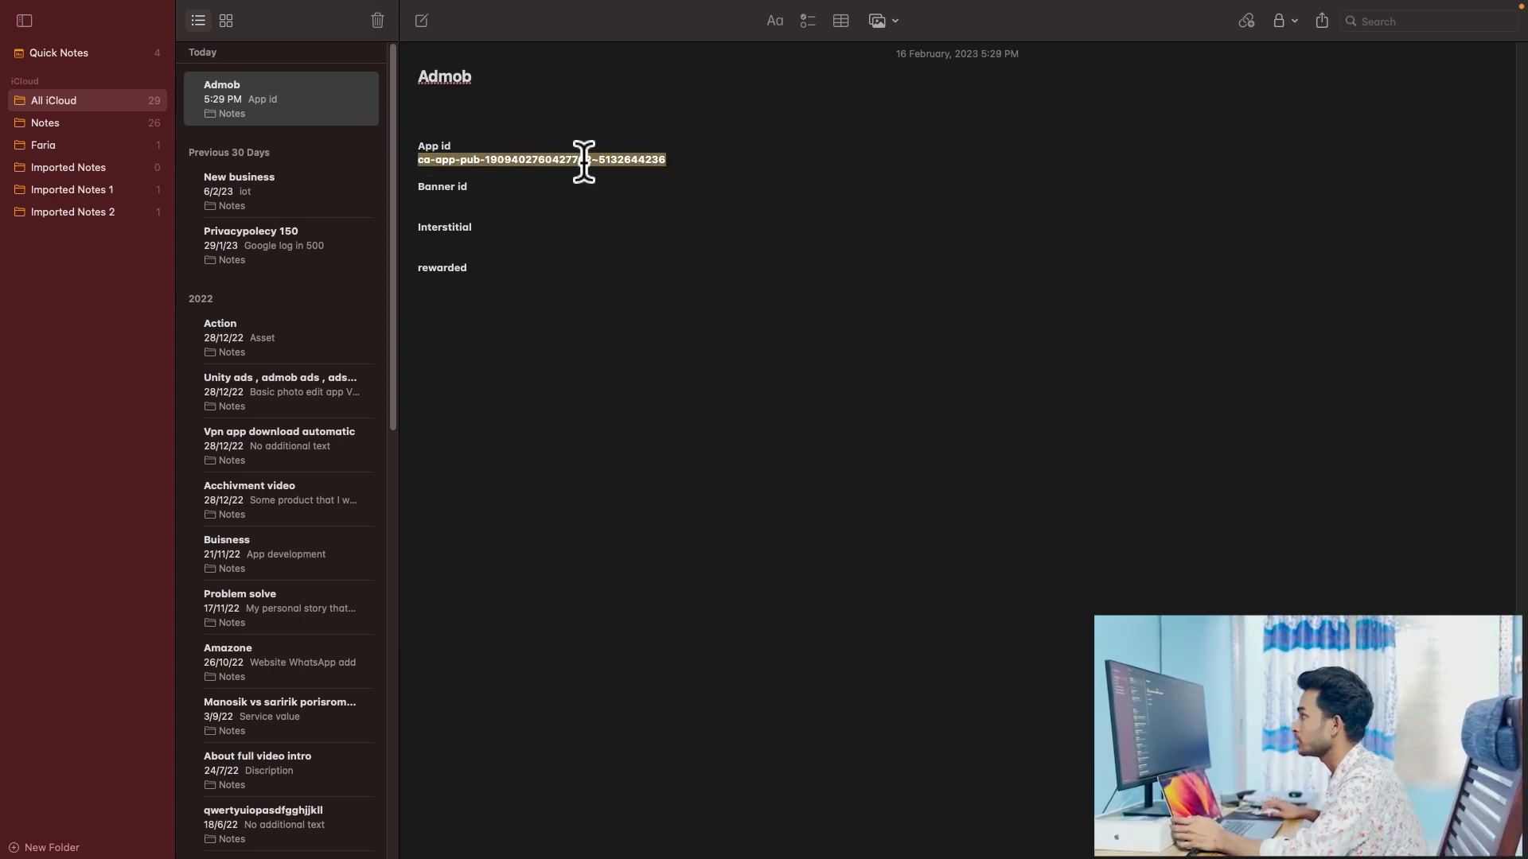
Step: Copy the banner ad unit ID and paste it under 'Banner id' in the note
key("ctrl+Left")
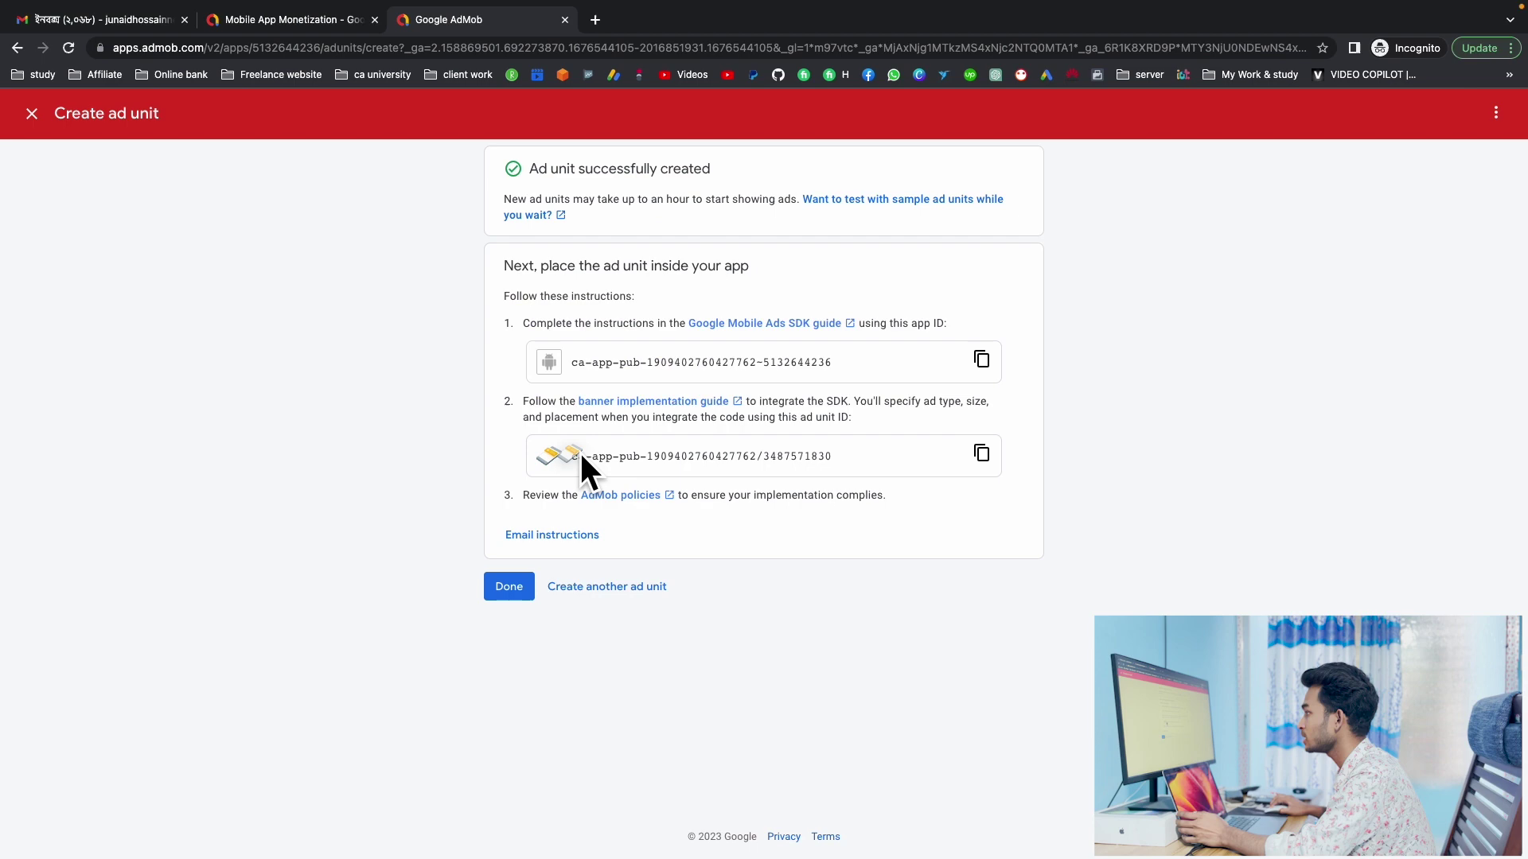
left_click_drag(579, 467, 857, 469)
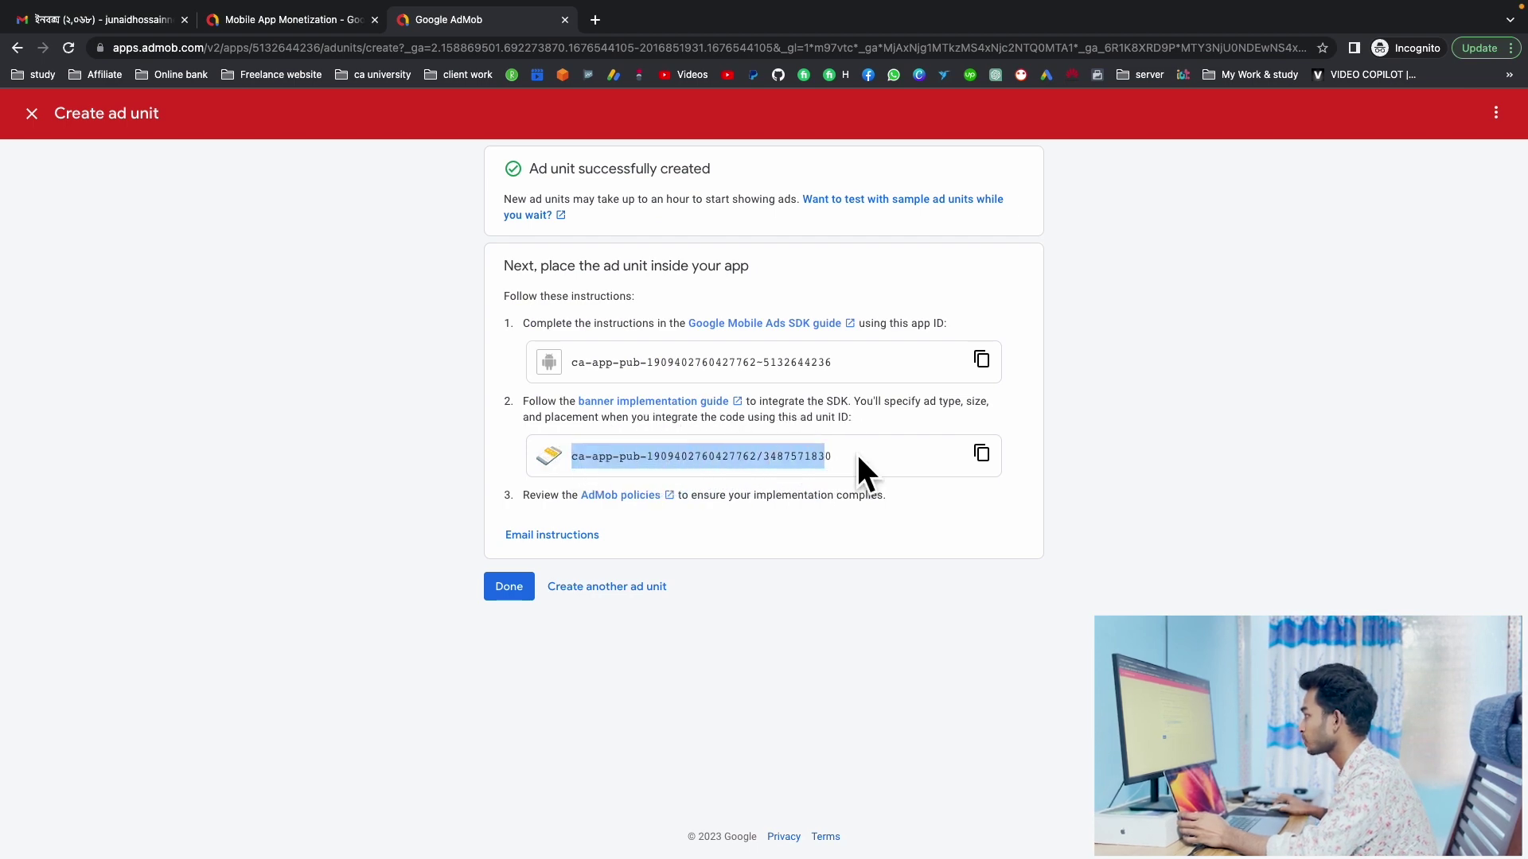
left_click(981, 457)
key("ctrl+Right")
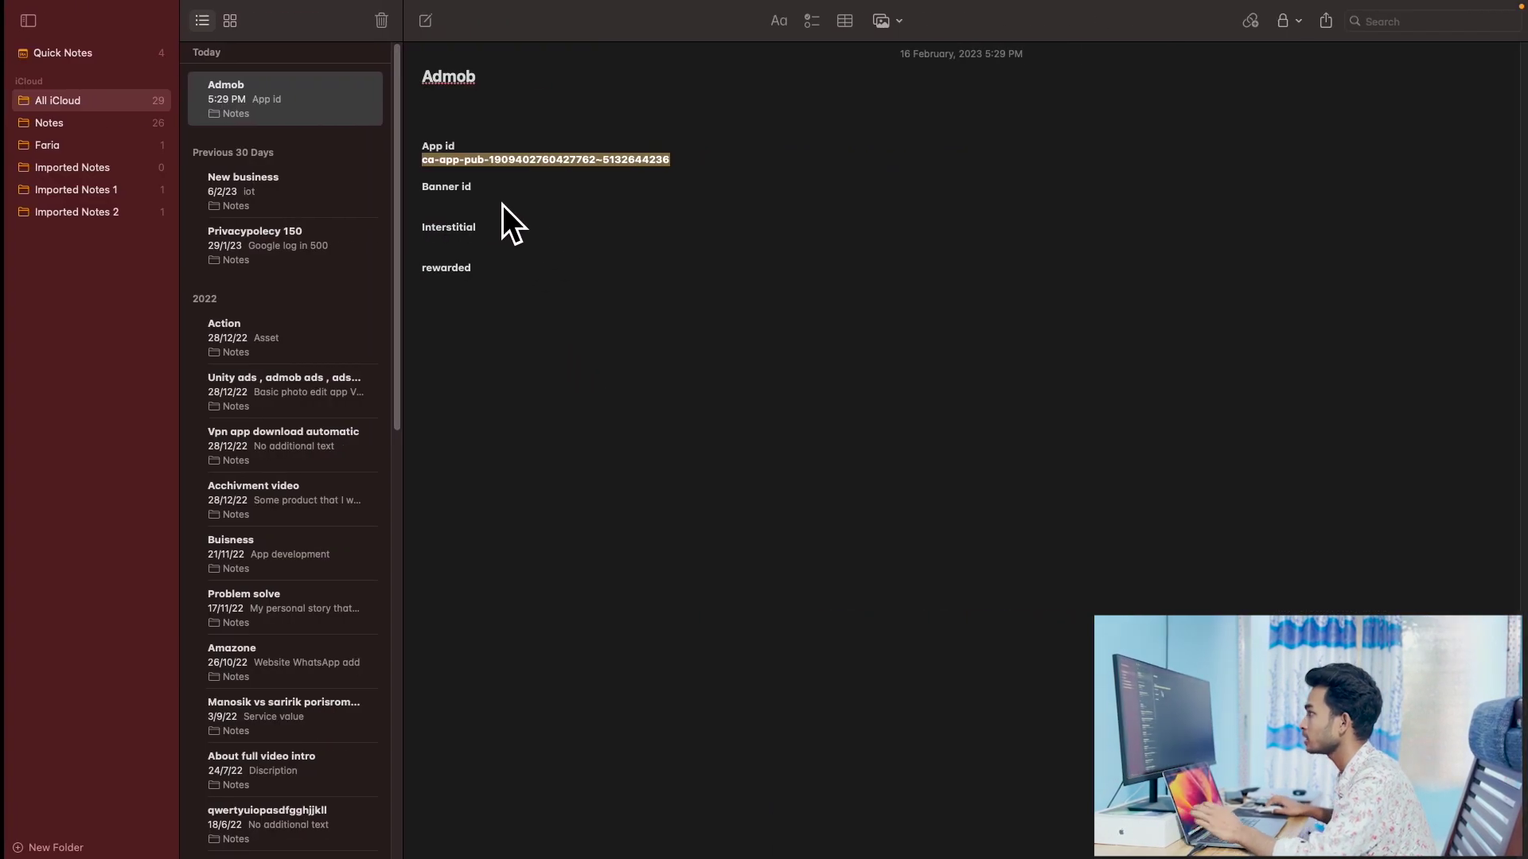
left_click(451, 204)
key("super+v")
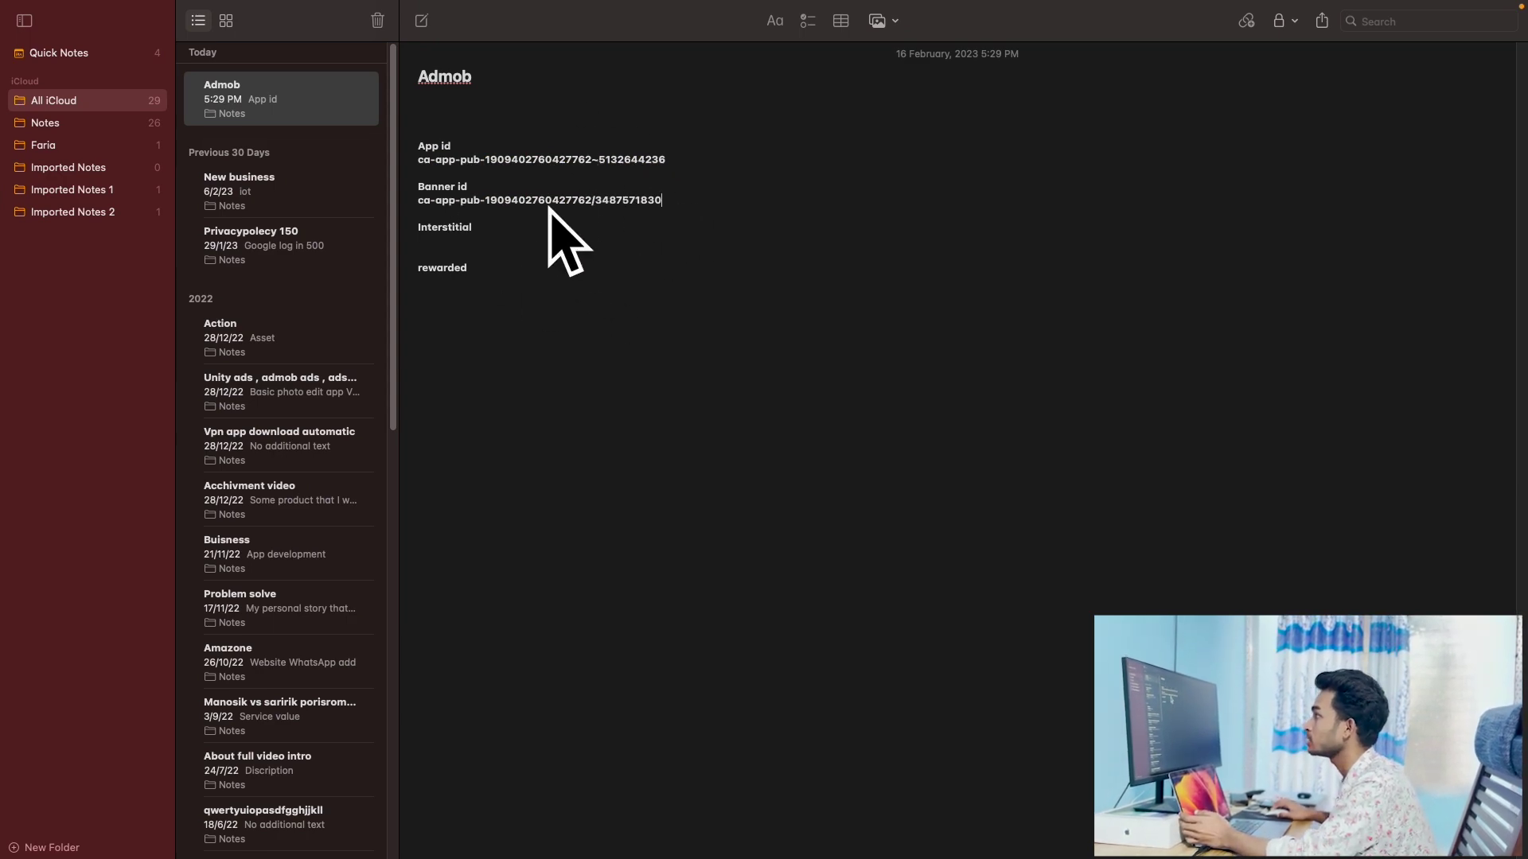
key("ctrl+Left")
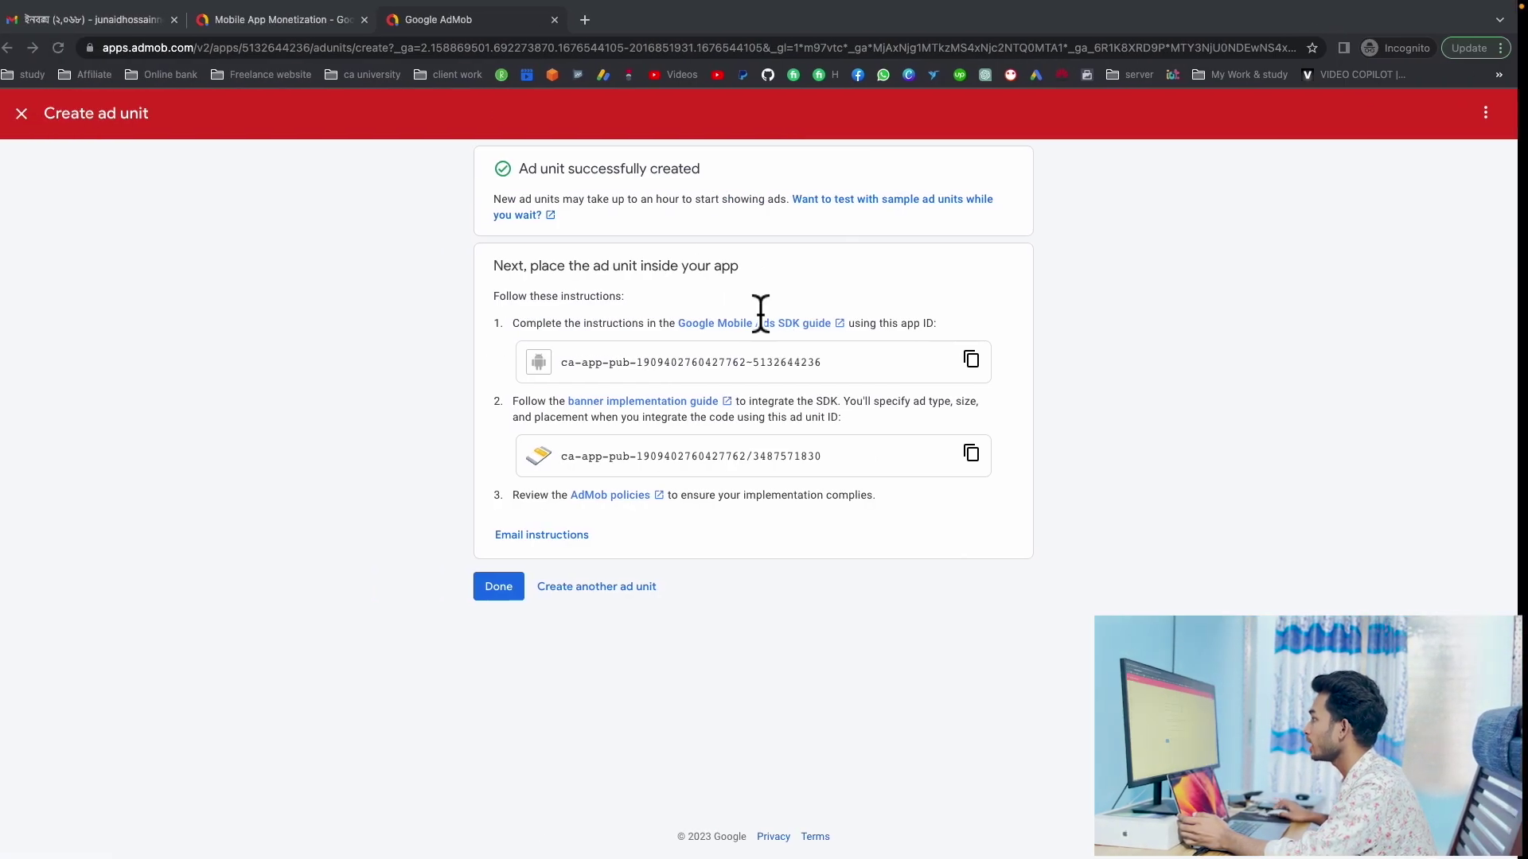
left_click(617, 589)
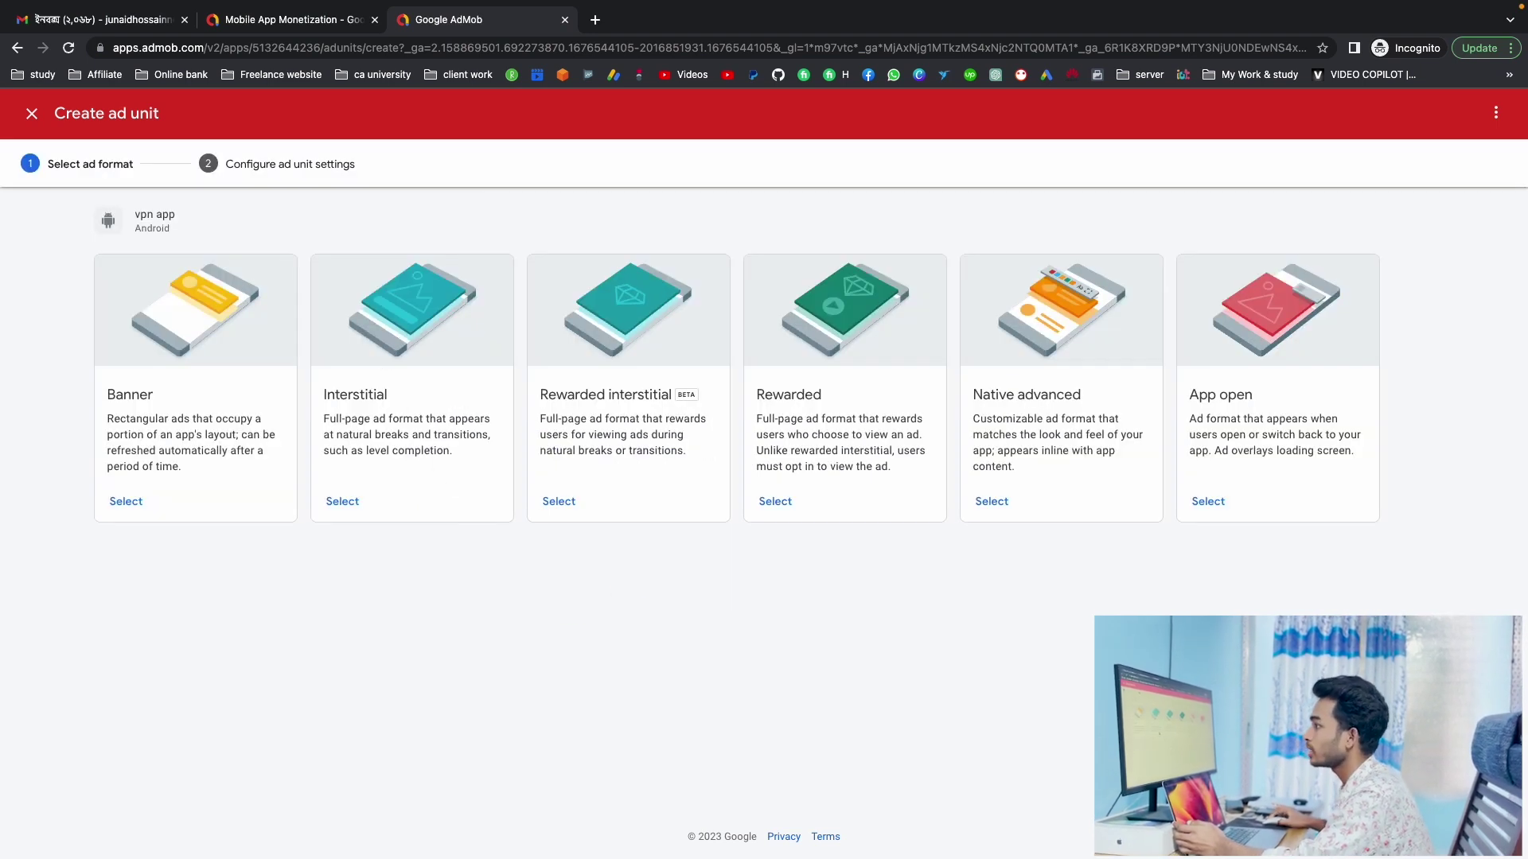
Step: Create an Interstitial ad unit named 'interstitial' and highlight the app ID on its confirmation page
double_click(350, 396)
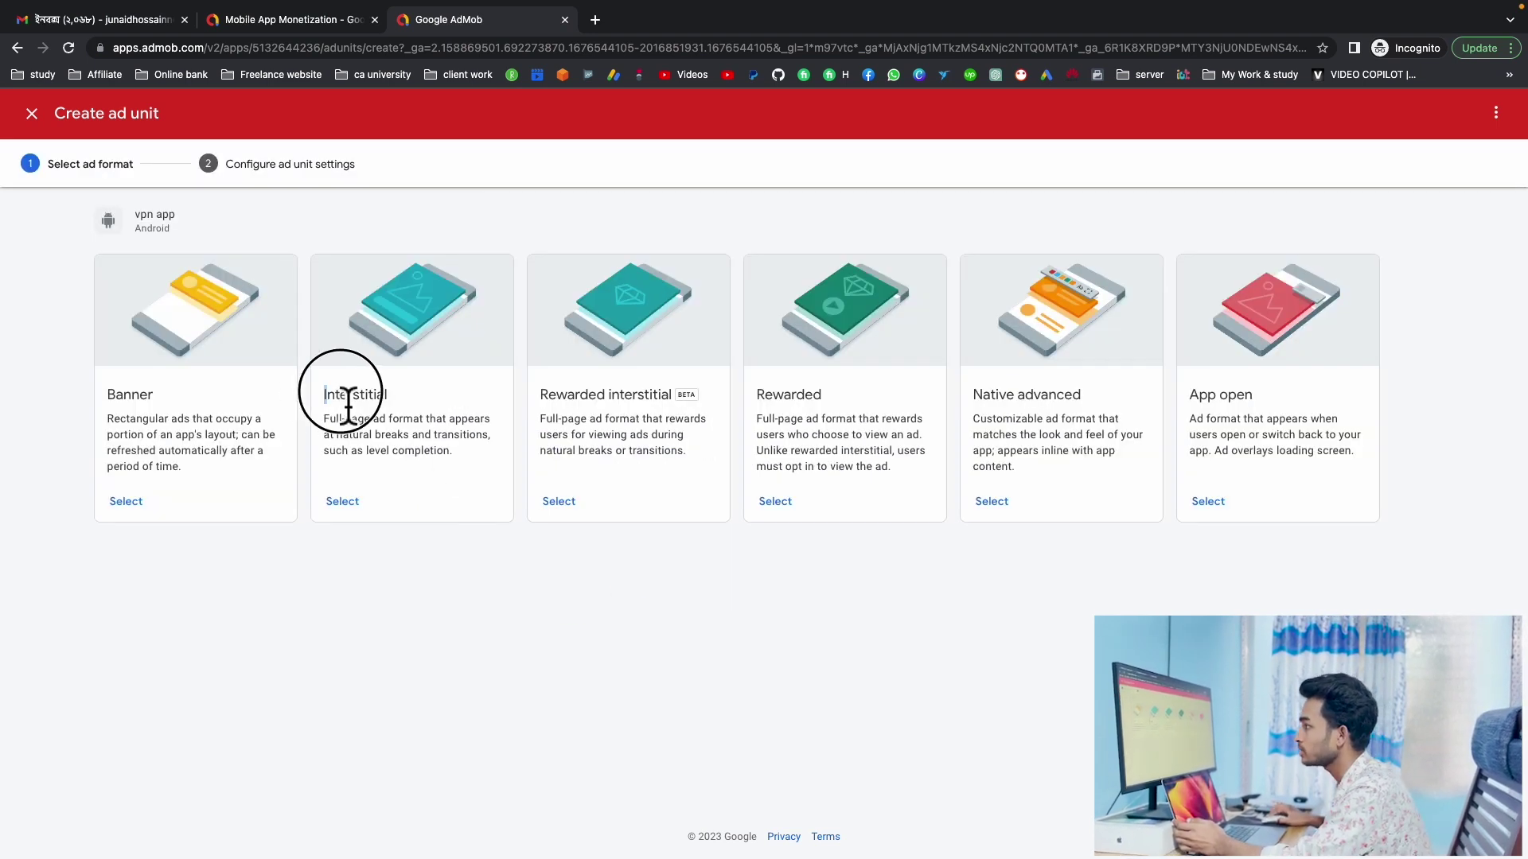
left_click(350, 501)
left_click(638, 355)
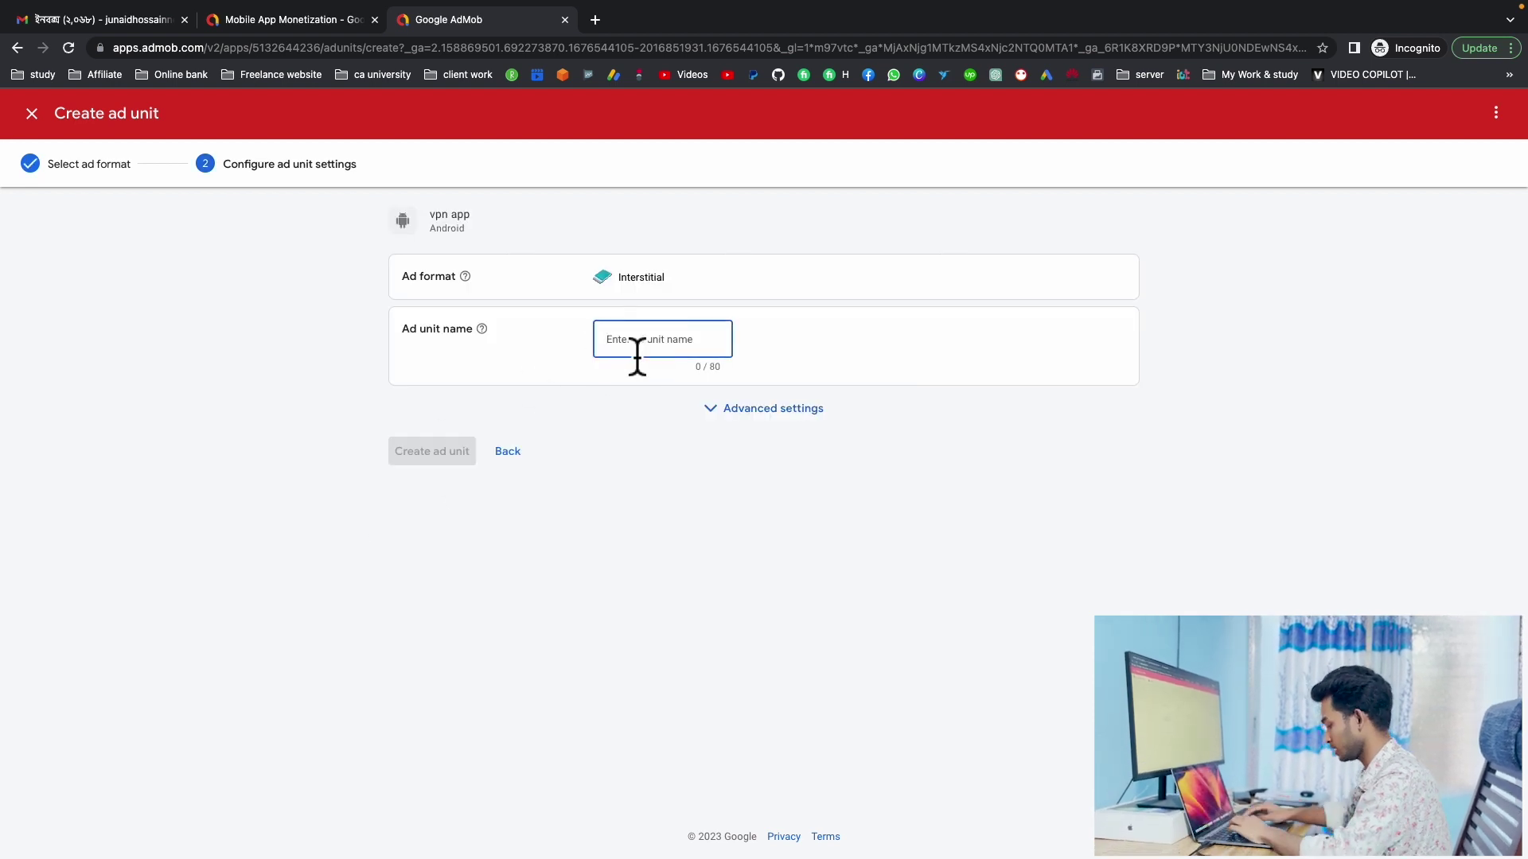
type("interstitia")
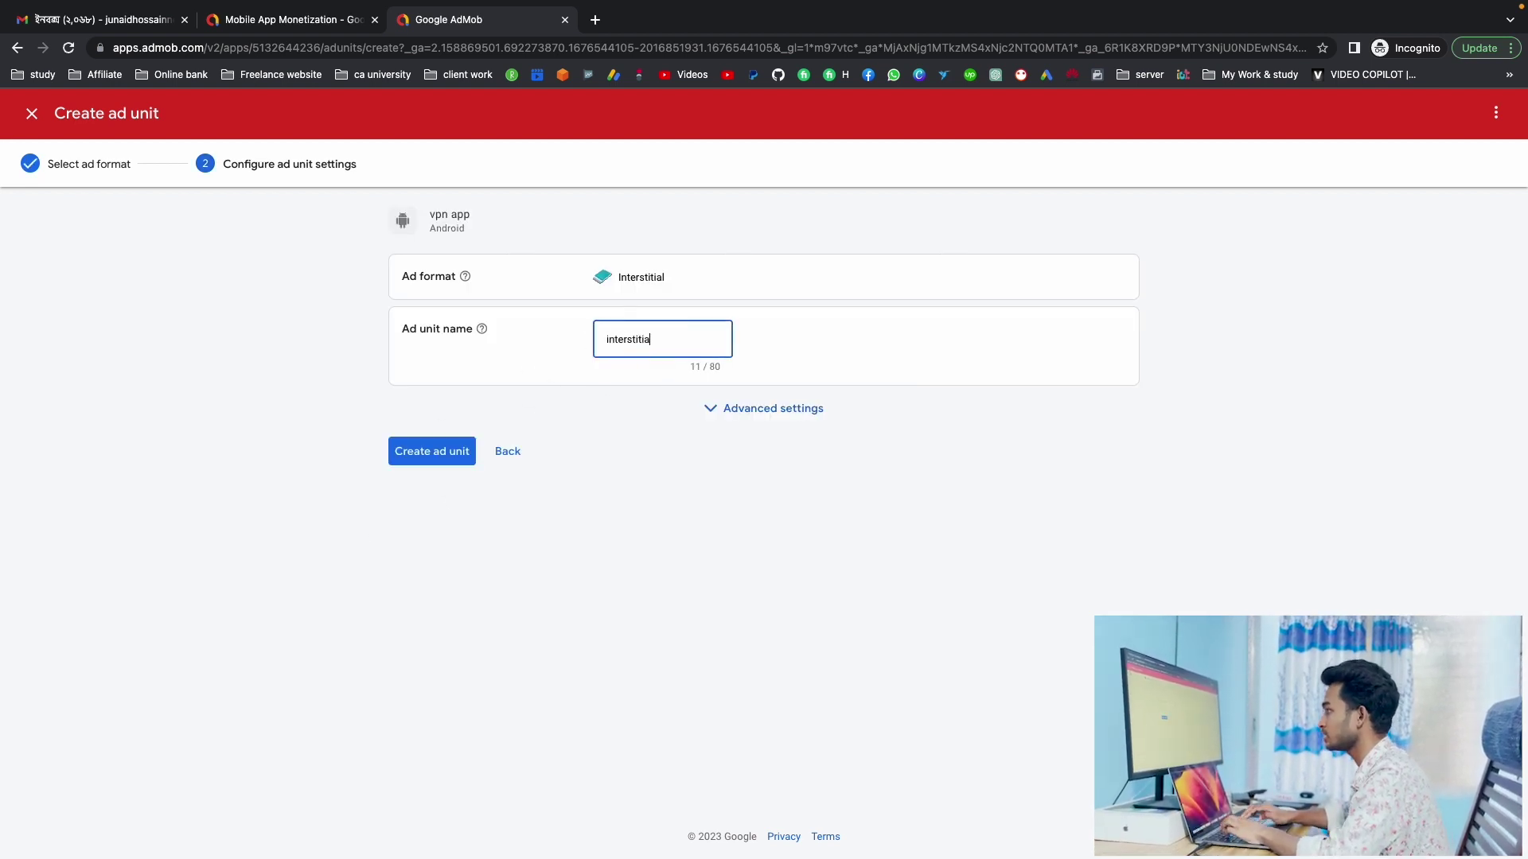
type("l")
left_click(430, 451)
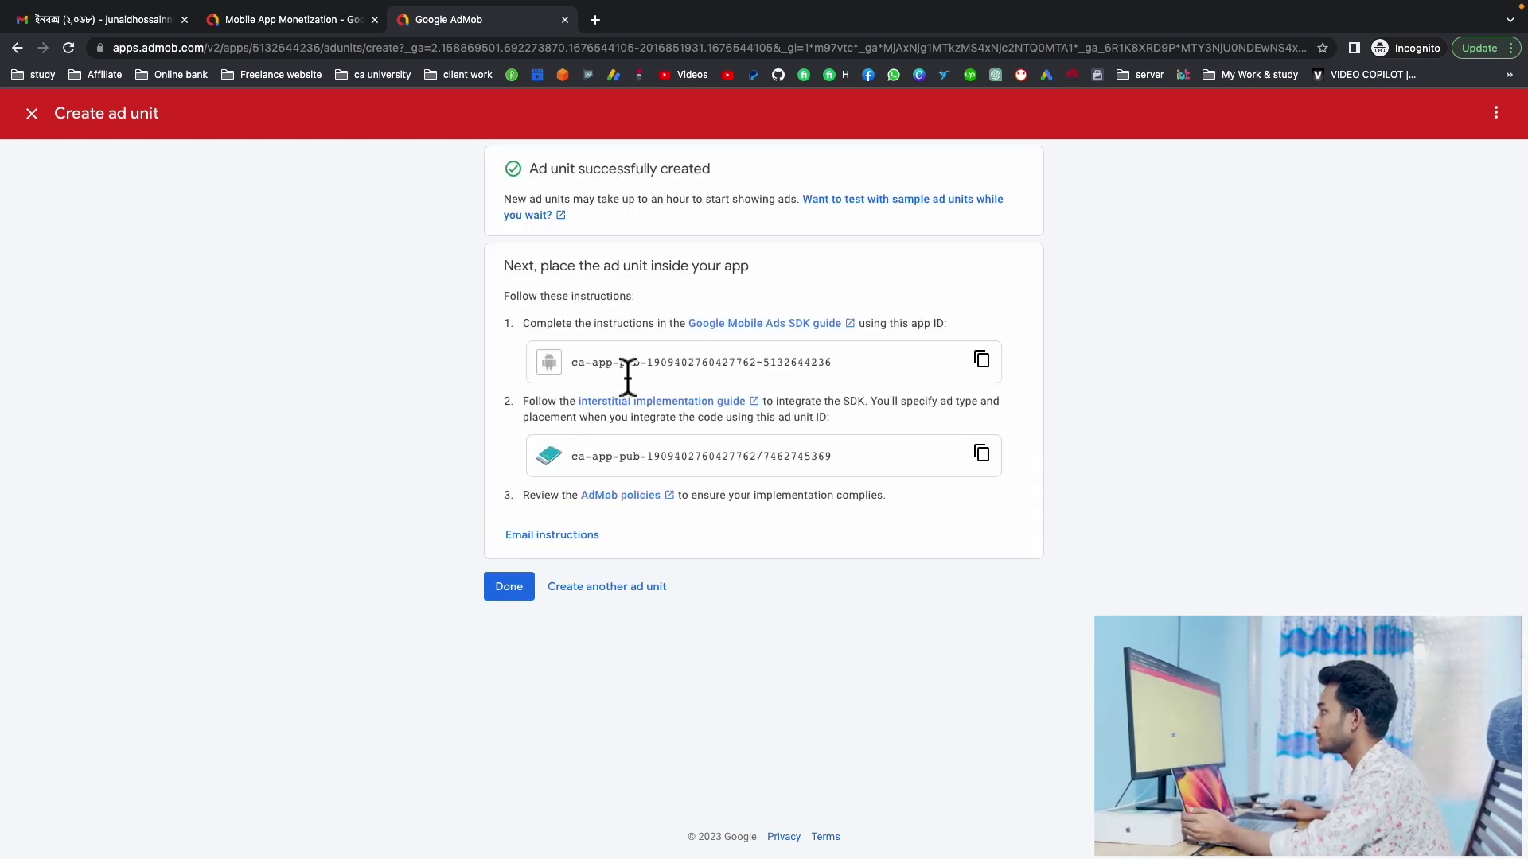
left_click_drag(575, 364, 840, 362)
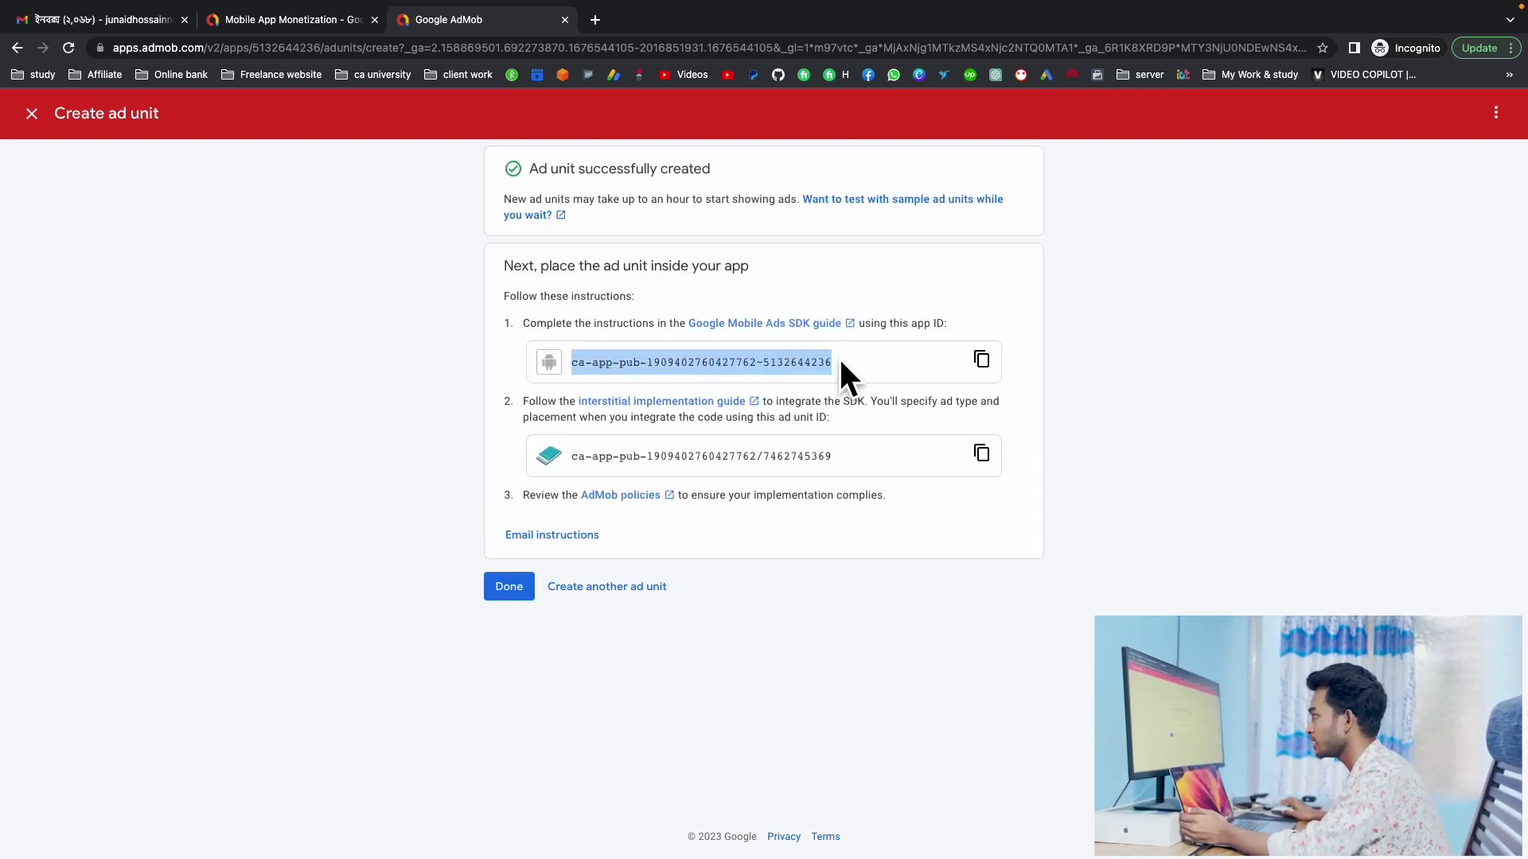
left_click(845, 365)
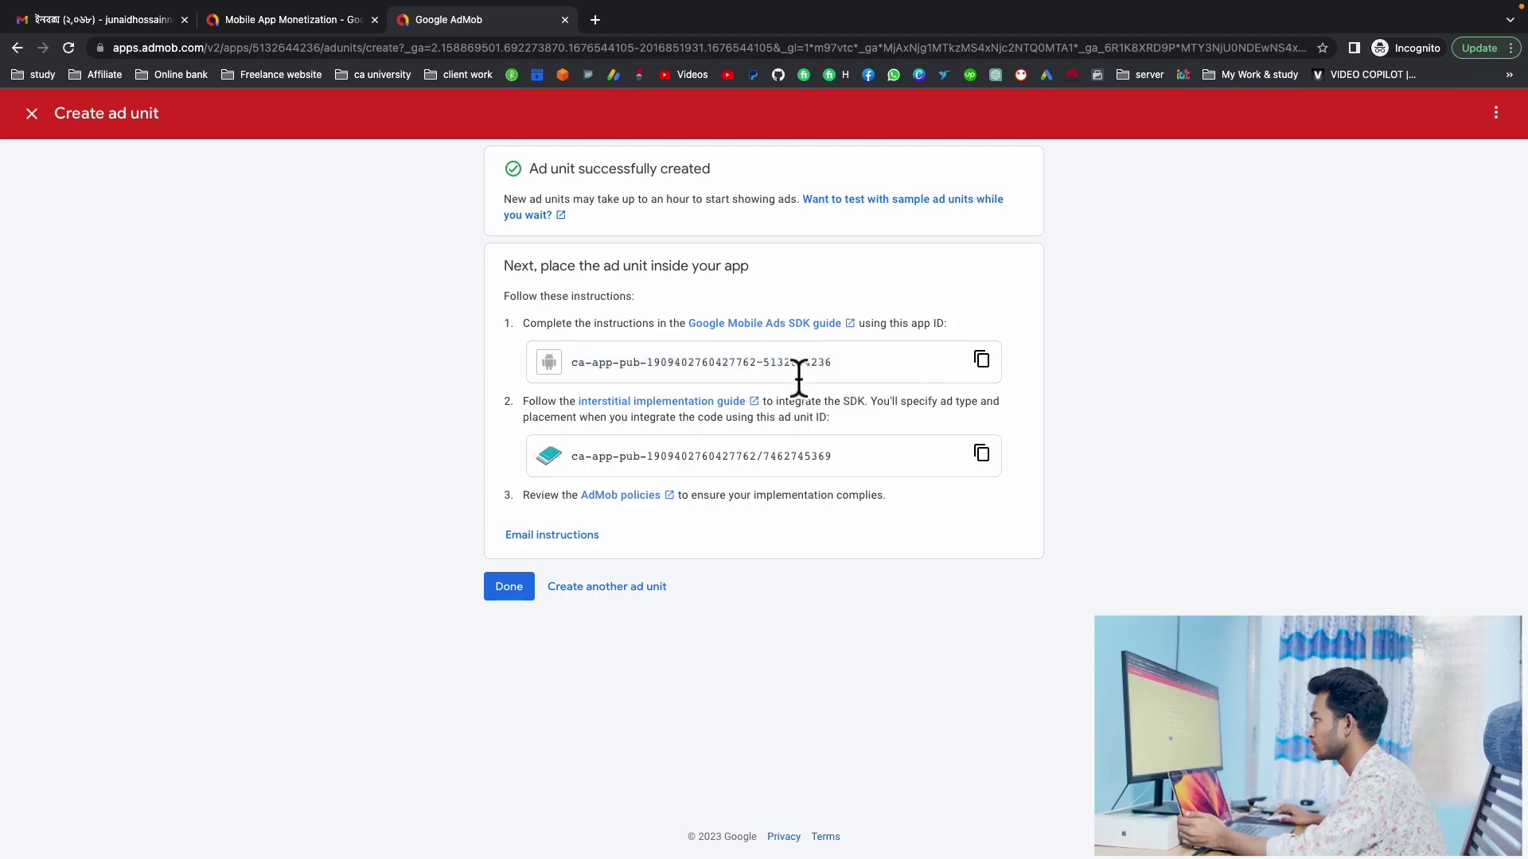
double_click(835, 365)
Step: Check the app ID stored in the Admob note against the one shown in AdMob
key("super+Tab")
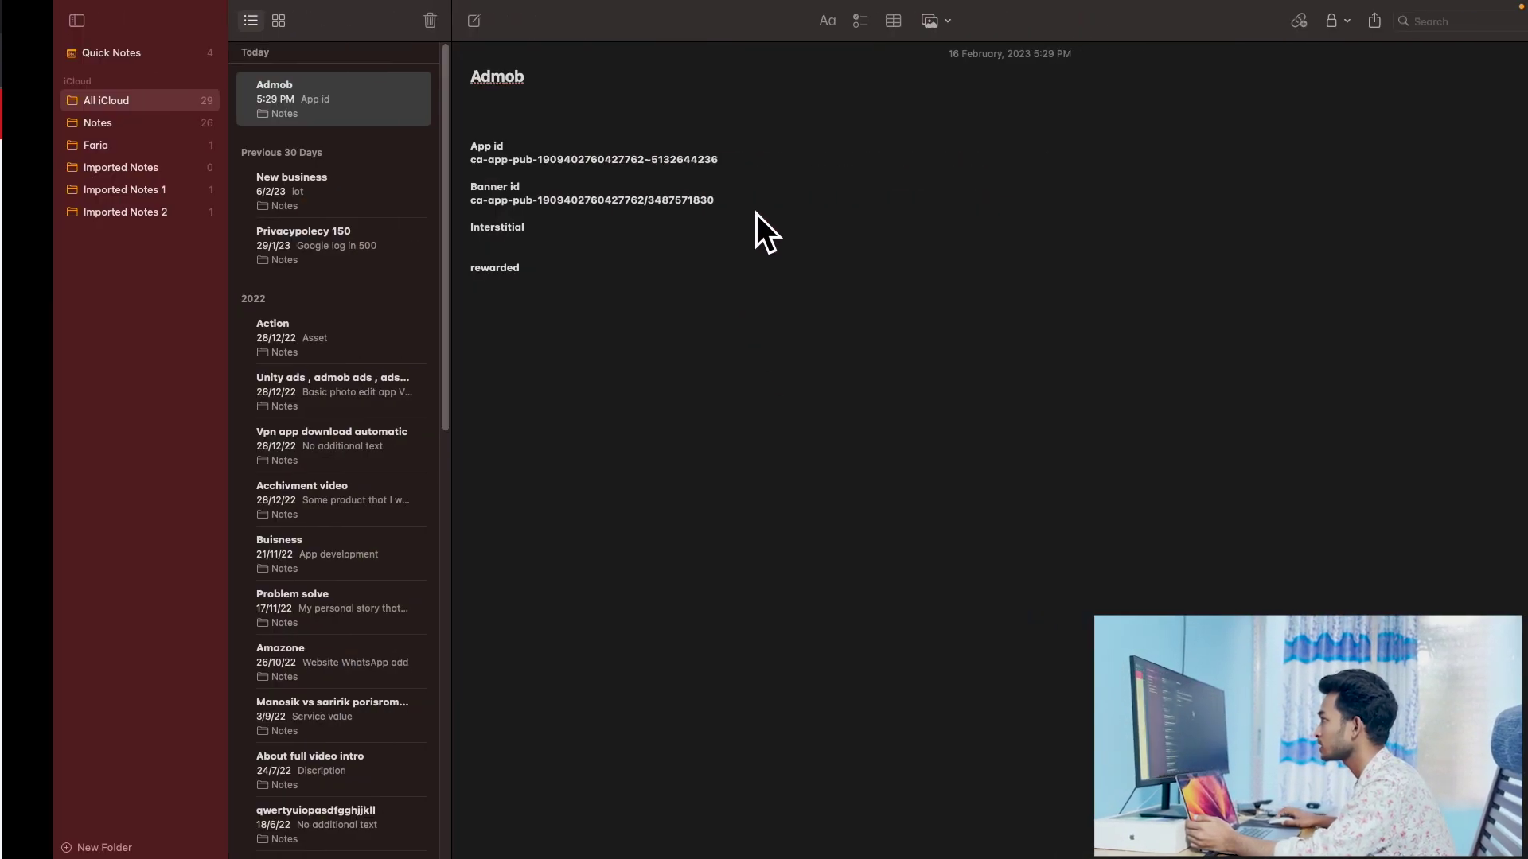
left_click_drag(647, 161, 716, 171)
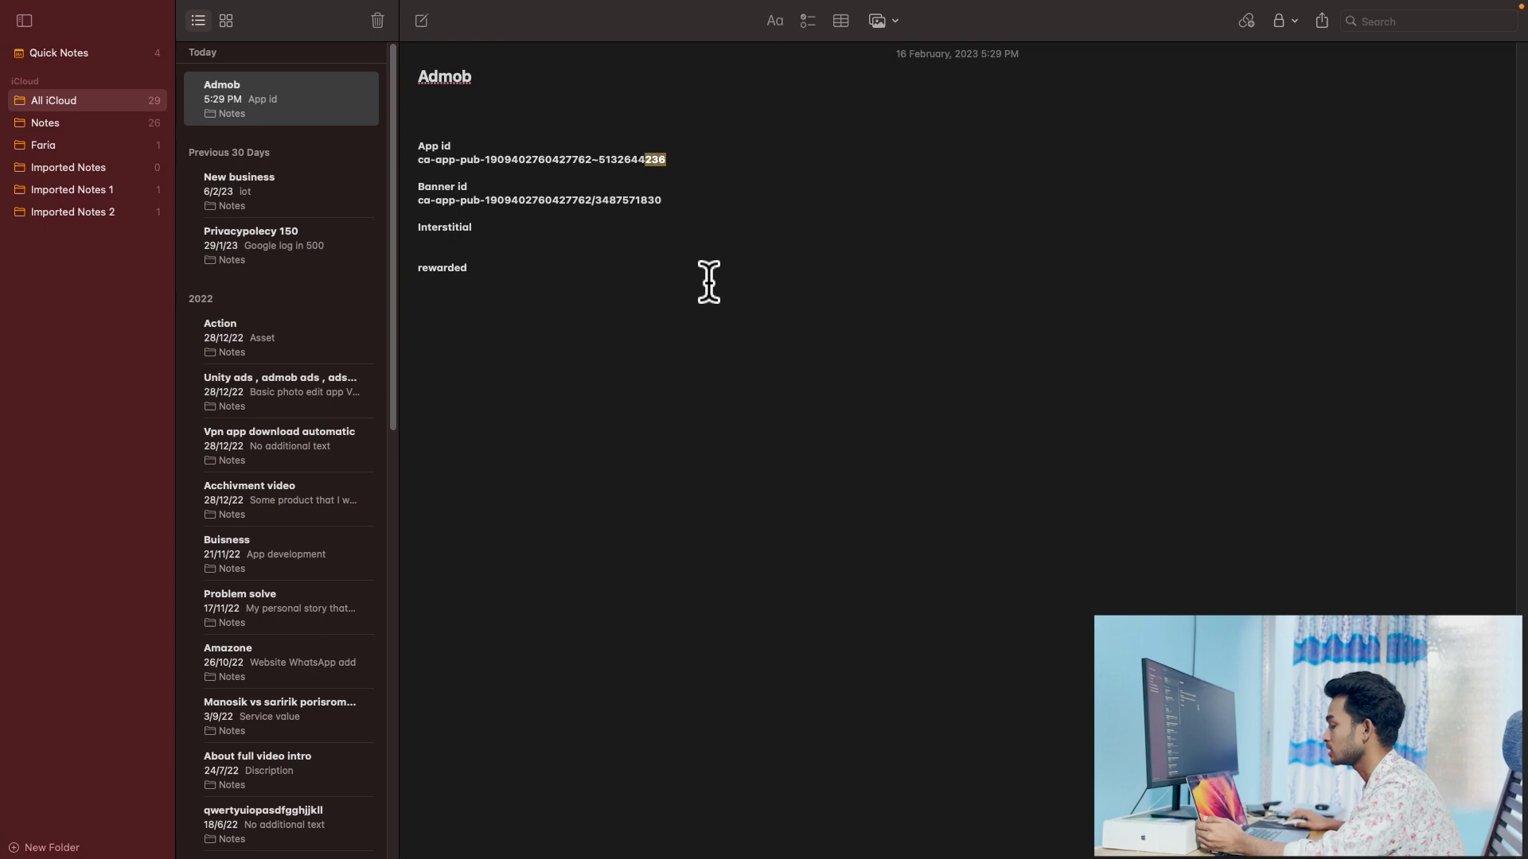
key("super+Tab")
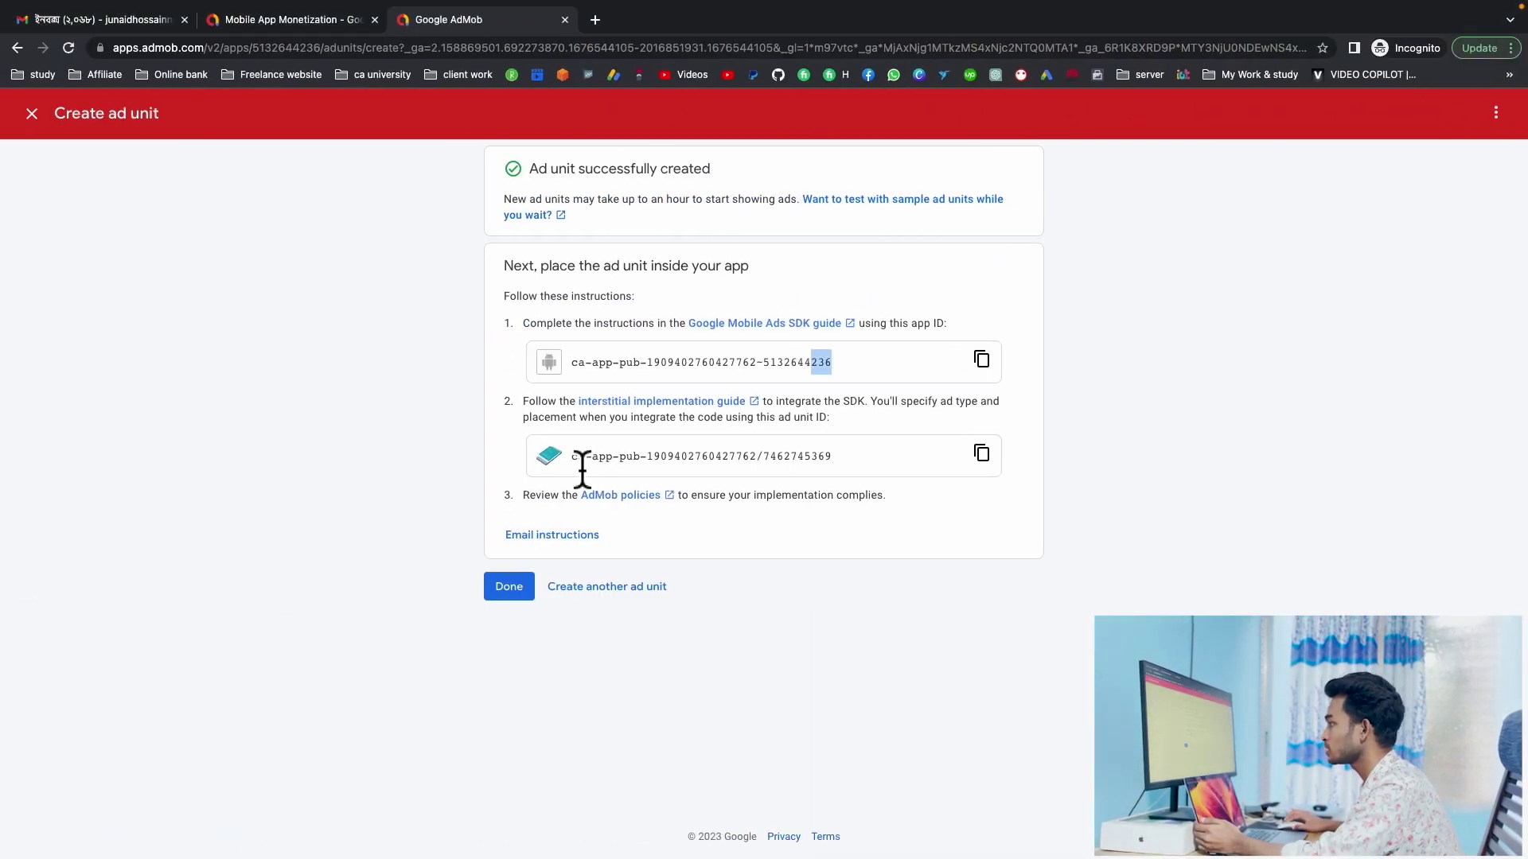
left_click(571, 456)
Step: Copy the interstitial ad unit ID and paste it under 'Interstitial' in the note
left_click_drag(572, 455, 838, 454)
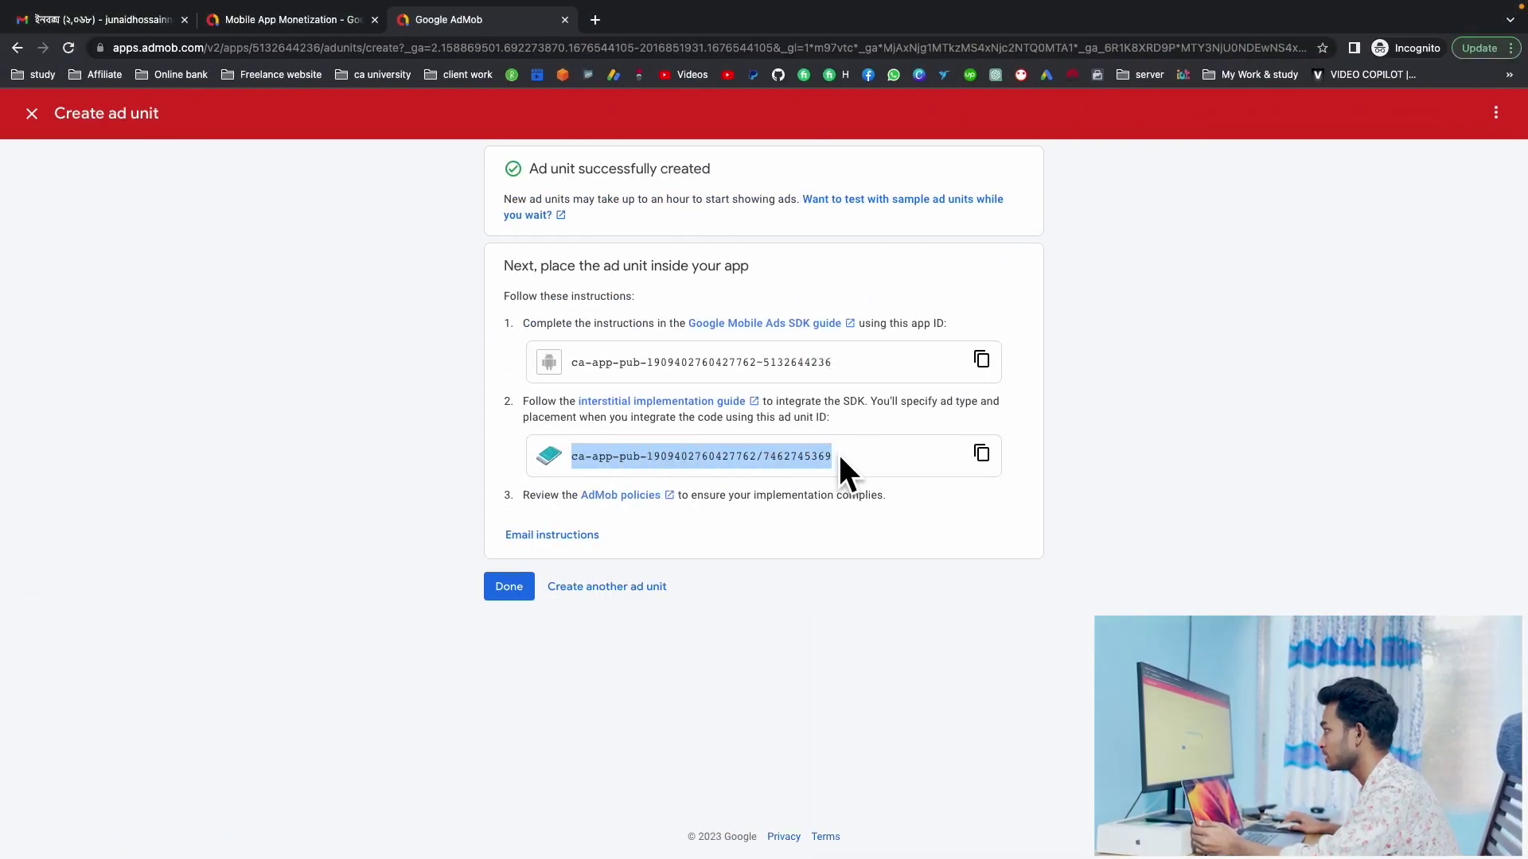
left_click(981, 454)
key("super+Tab")
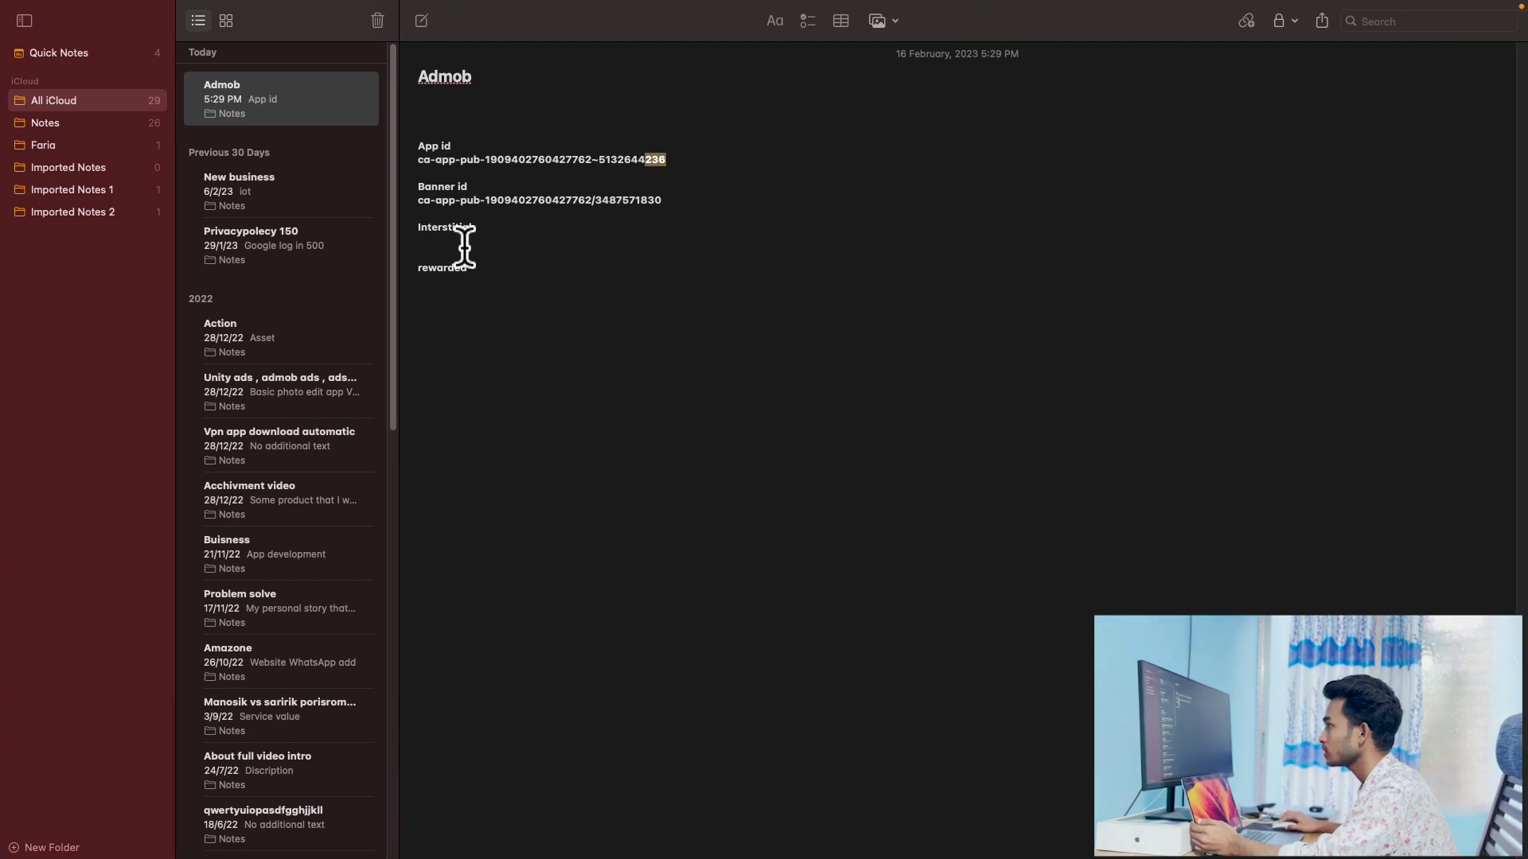
left_click(469, 245)
key("super+v")
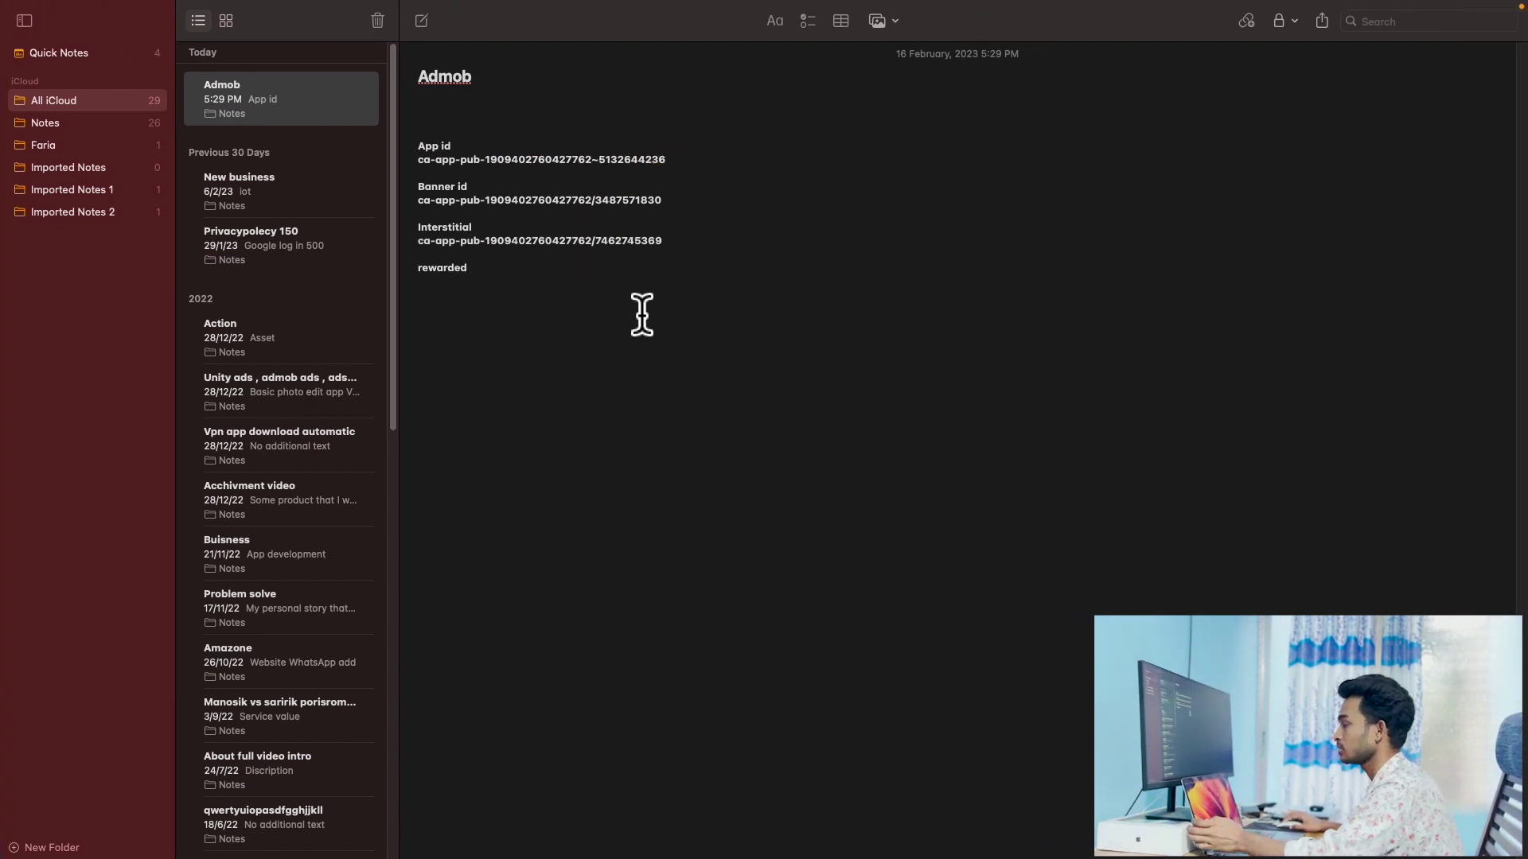
key("super+Tab")
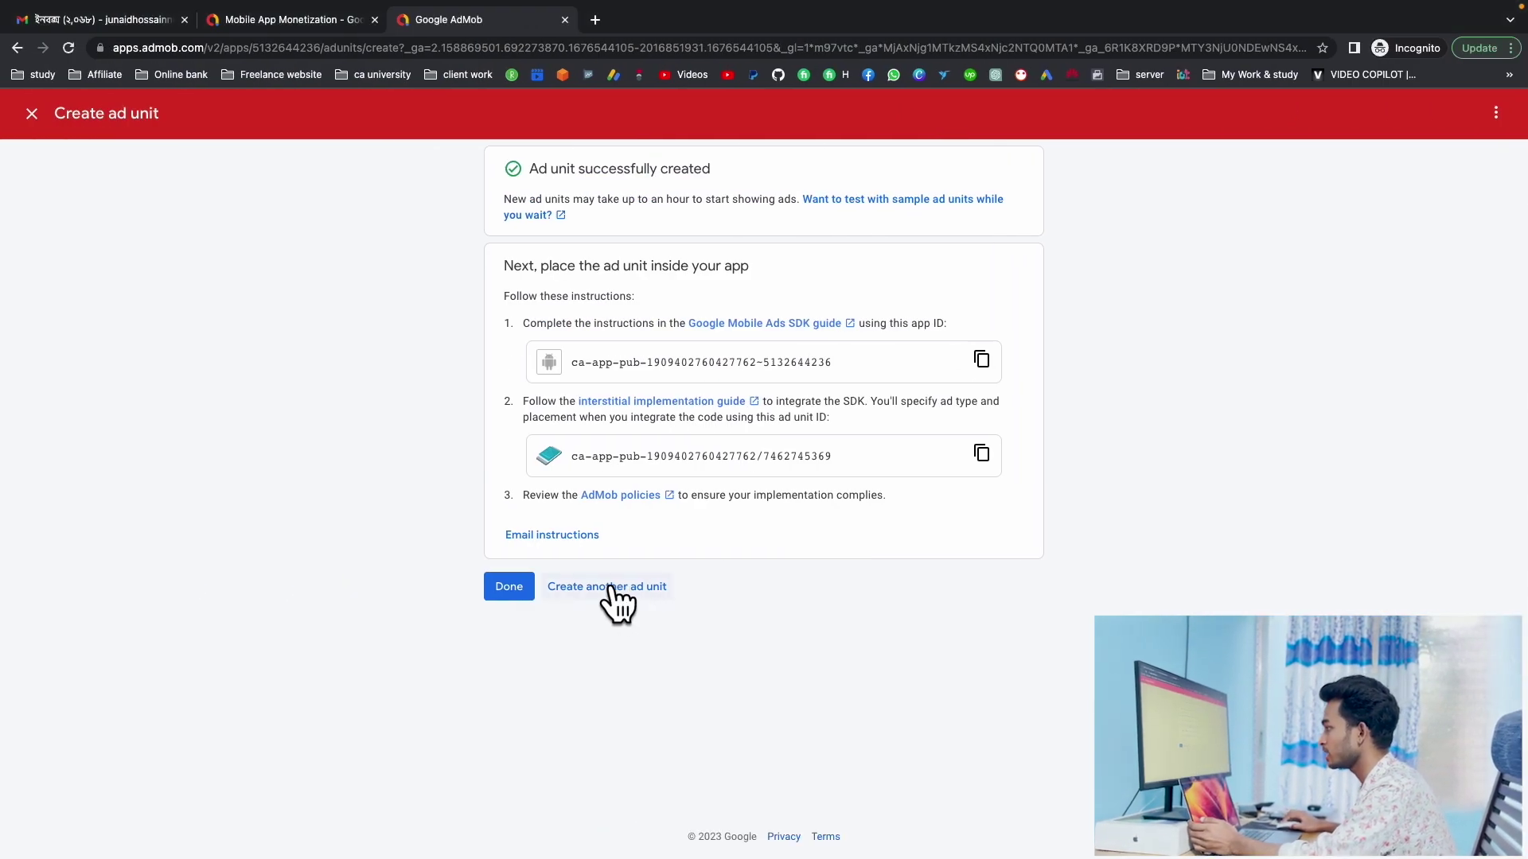
Step: Create a Rewarded ad unit named 'Rewarded' with the reward amount left at 1
left_click(626, 593)
left_click_drag(540, 395, 638, 402)
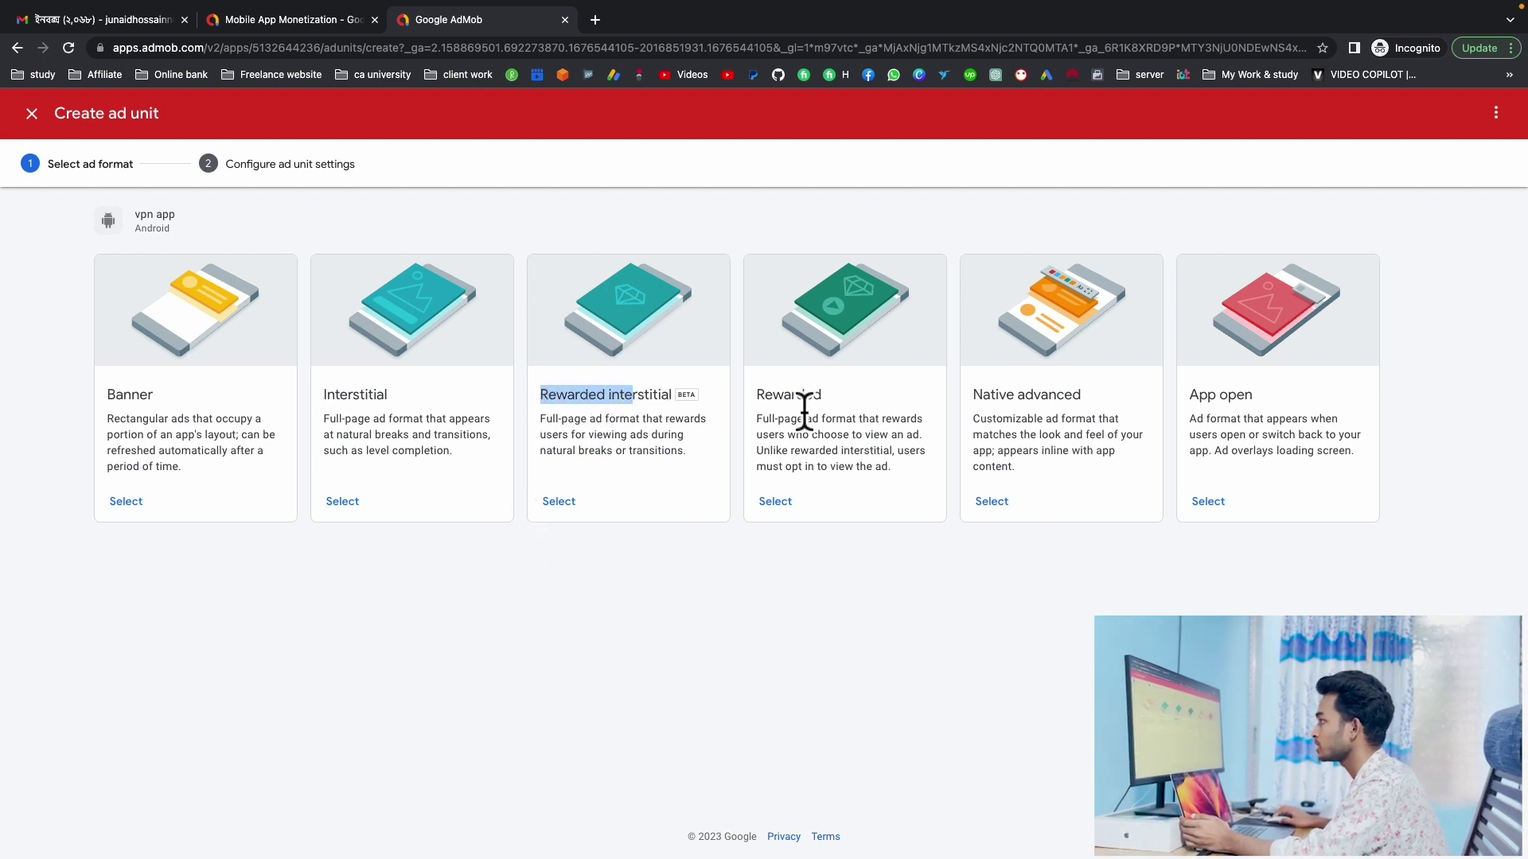
left_click_drag(756, 395, 820, 403)
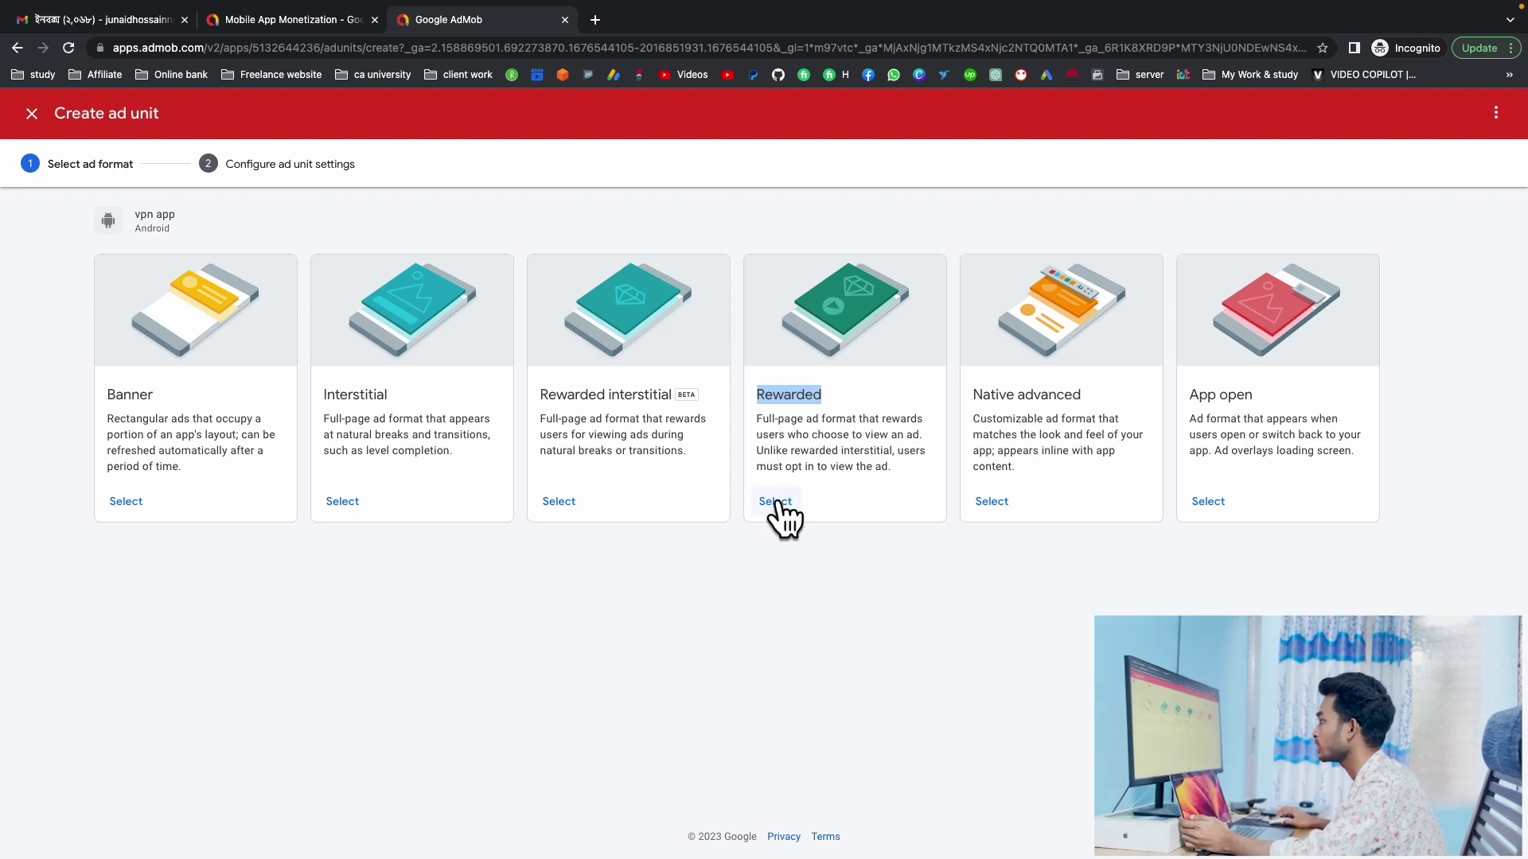
left_click(776, 503)
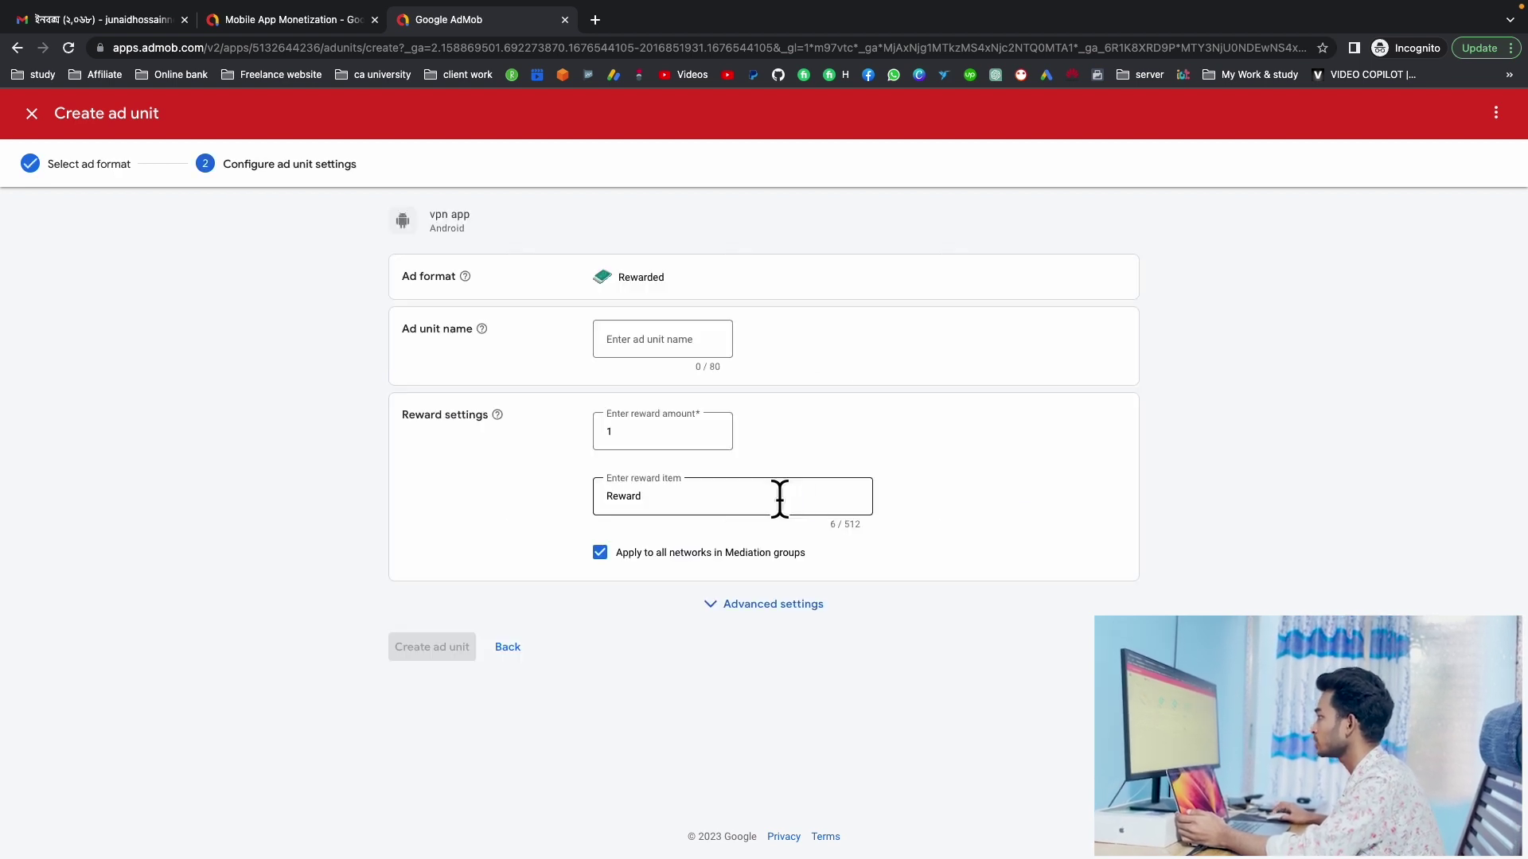
left_click(660, 350)
type("Re")
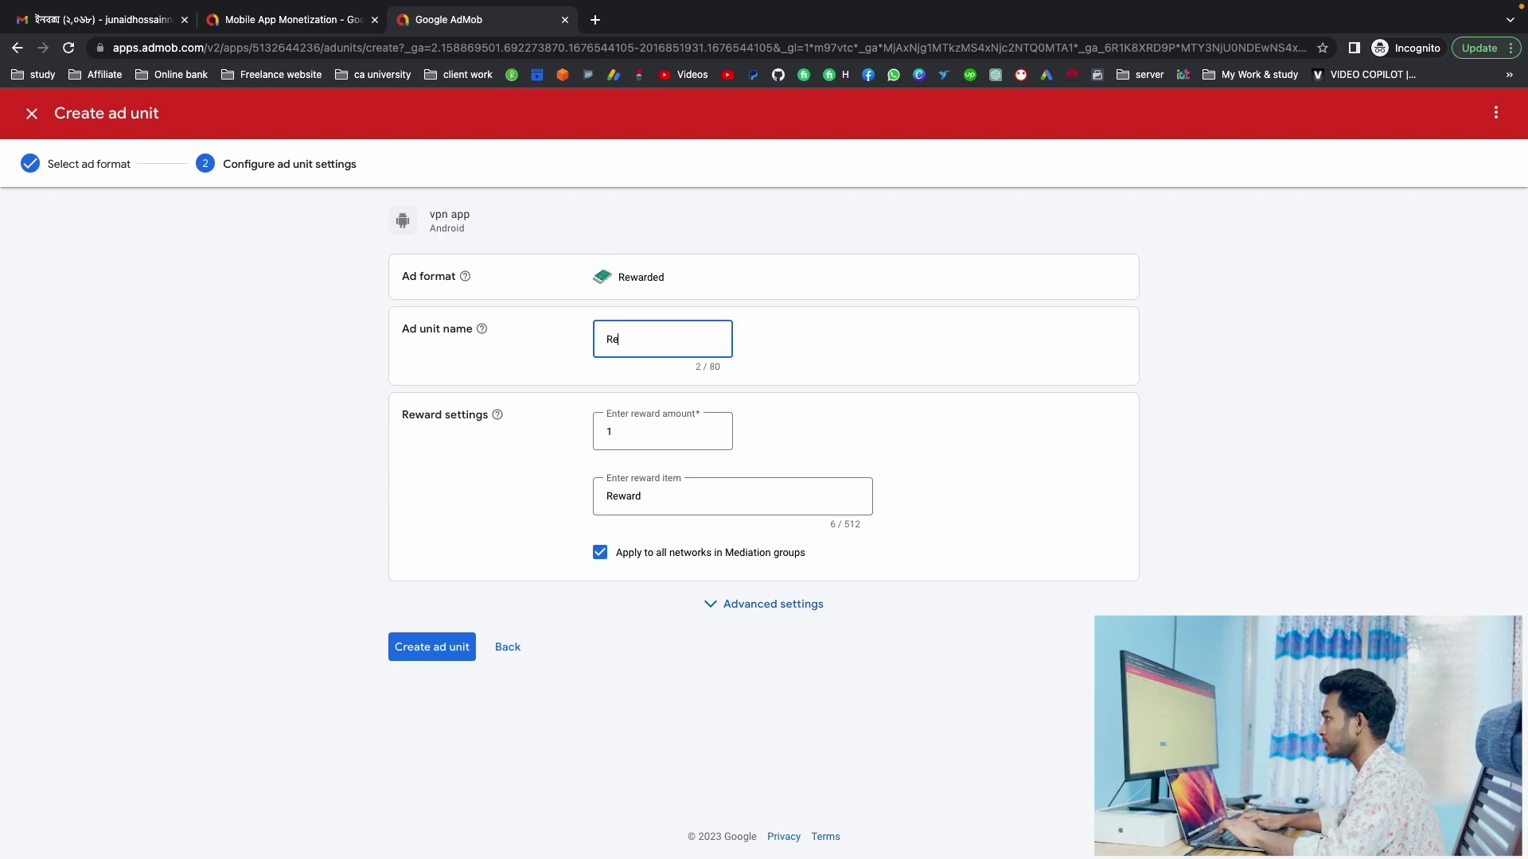
type("warded")
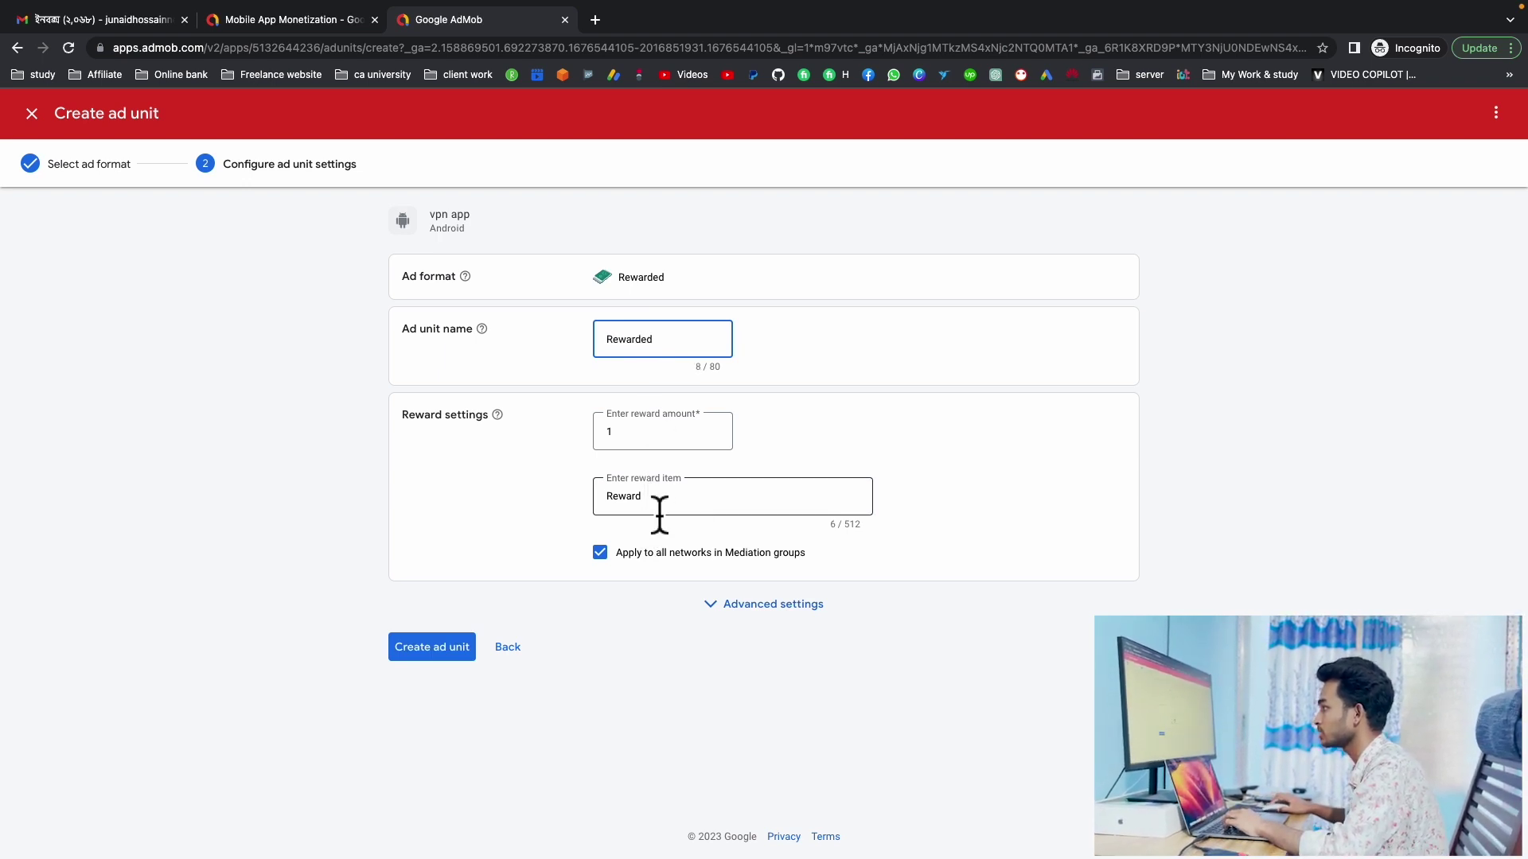
double_click(634, 438)
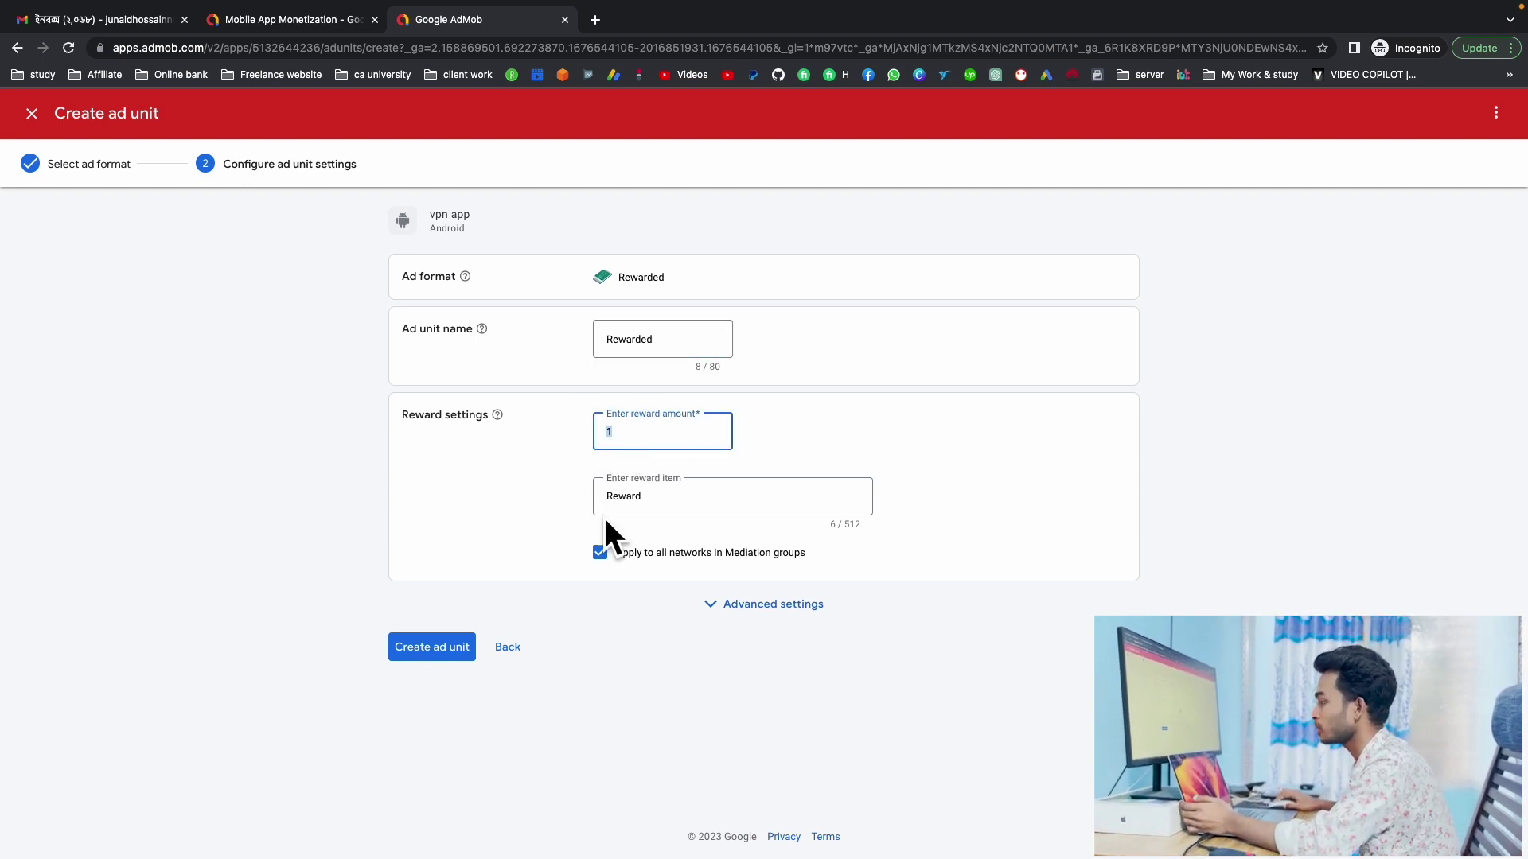
left_click(506, 581)
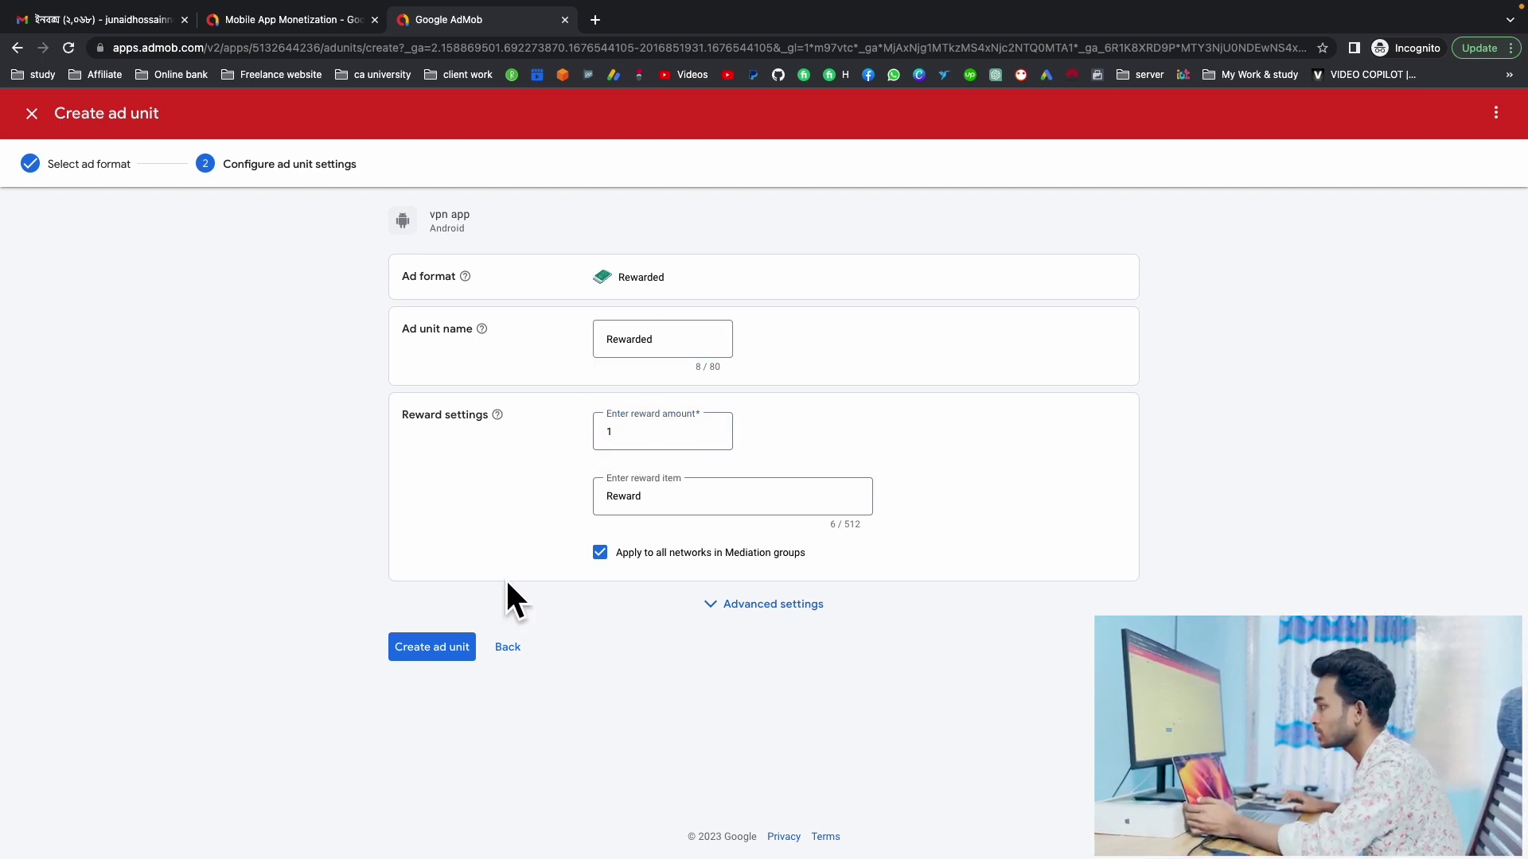
left_click(422, 650)
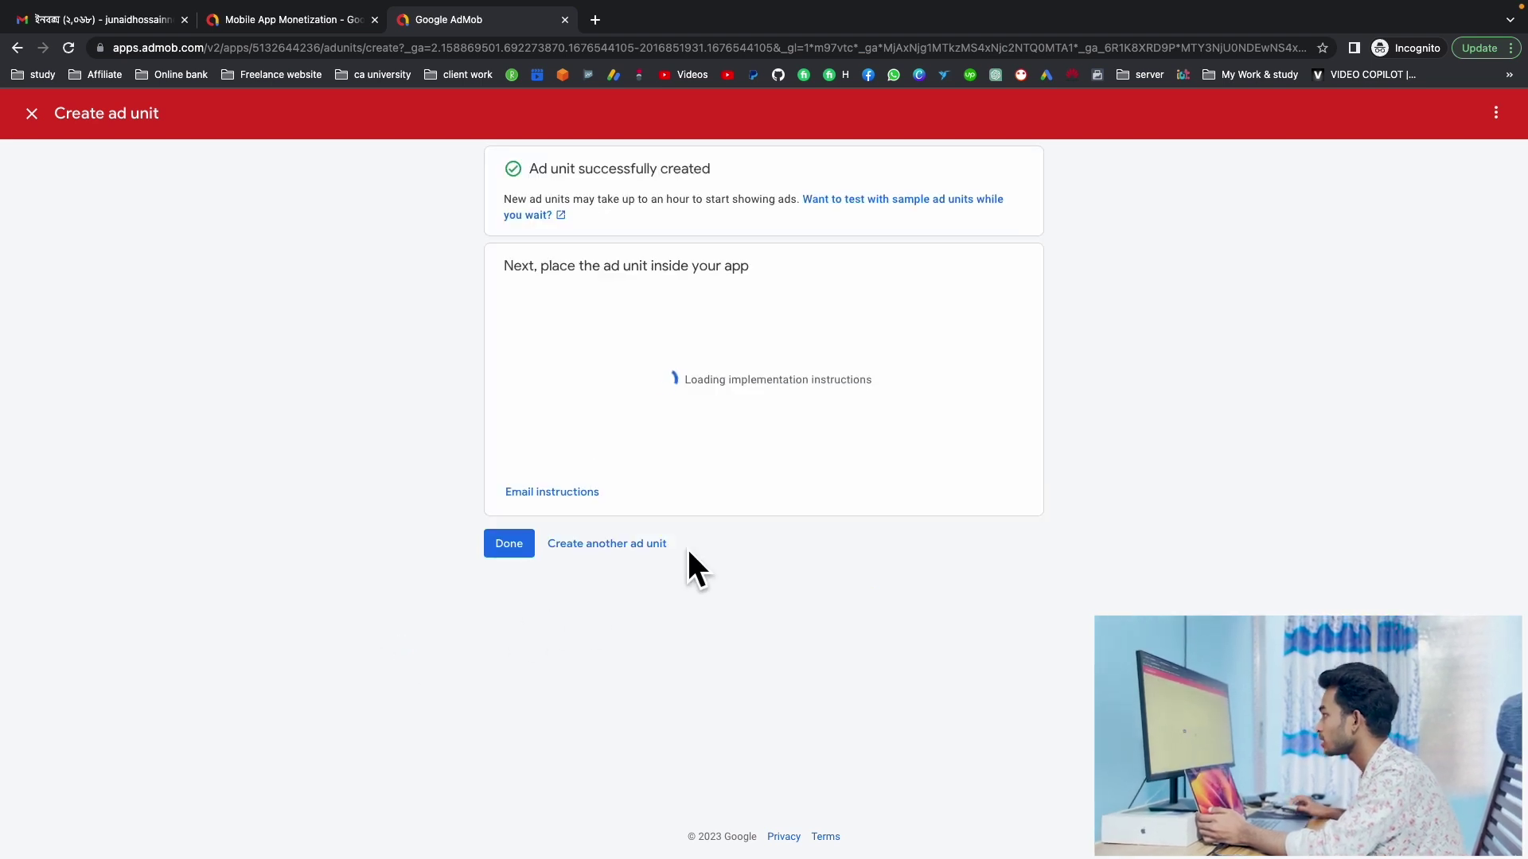
Step: Copy the rewarded ad unit ID and target the empty line under 'rewarded' in the note
left_click_drag(573, 365, 818, 364)
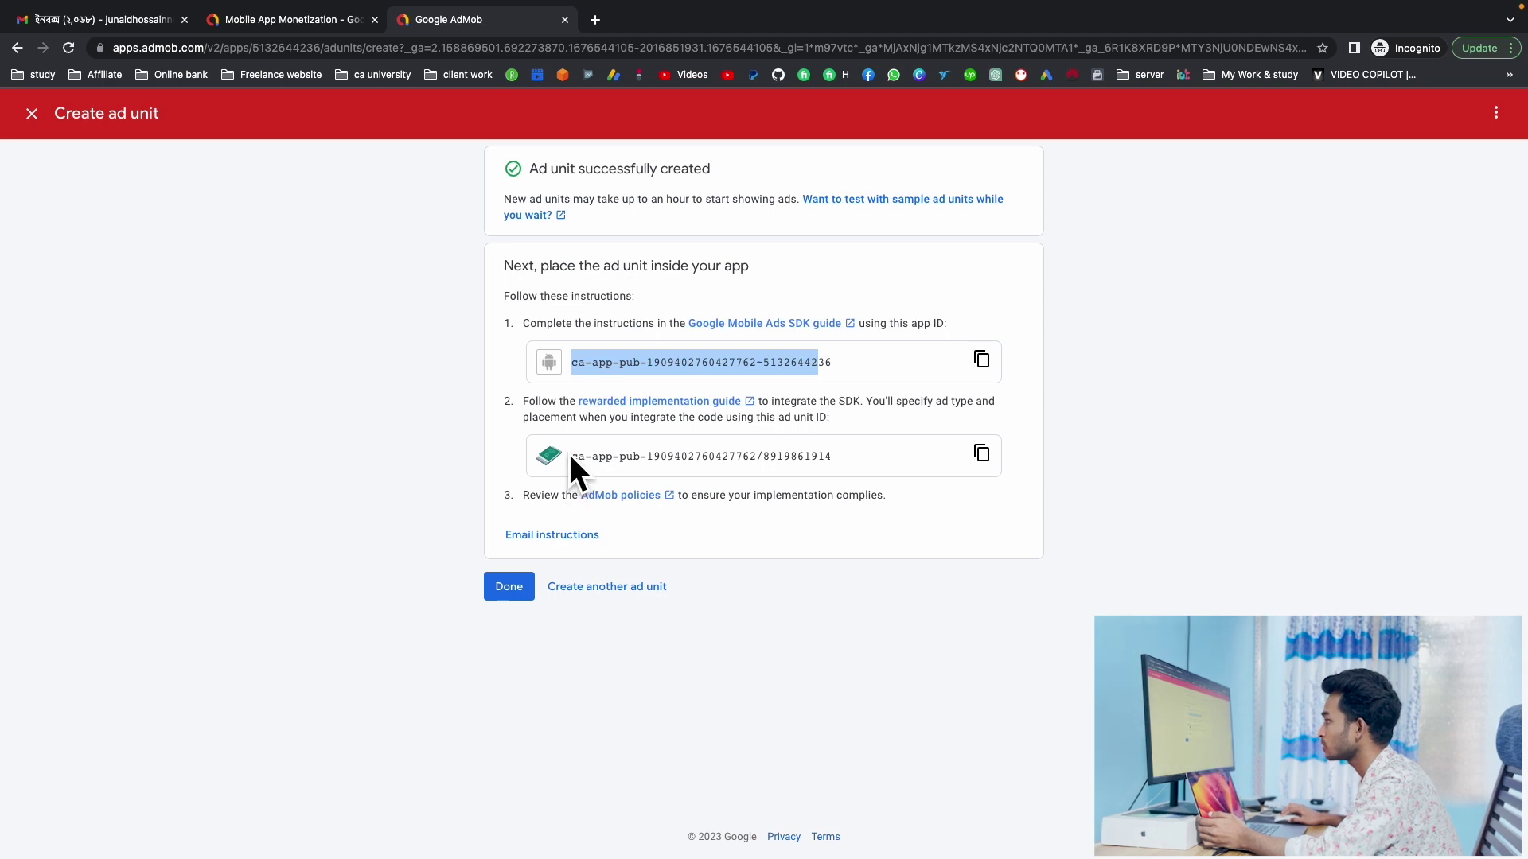
left_click_drag(572, 460, 832, 470)
left_click(880, 456)
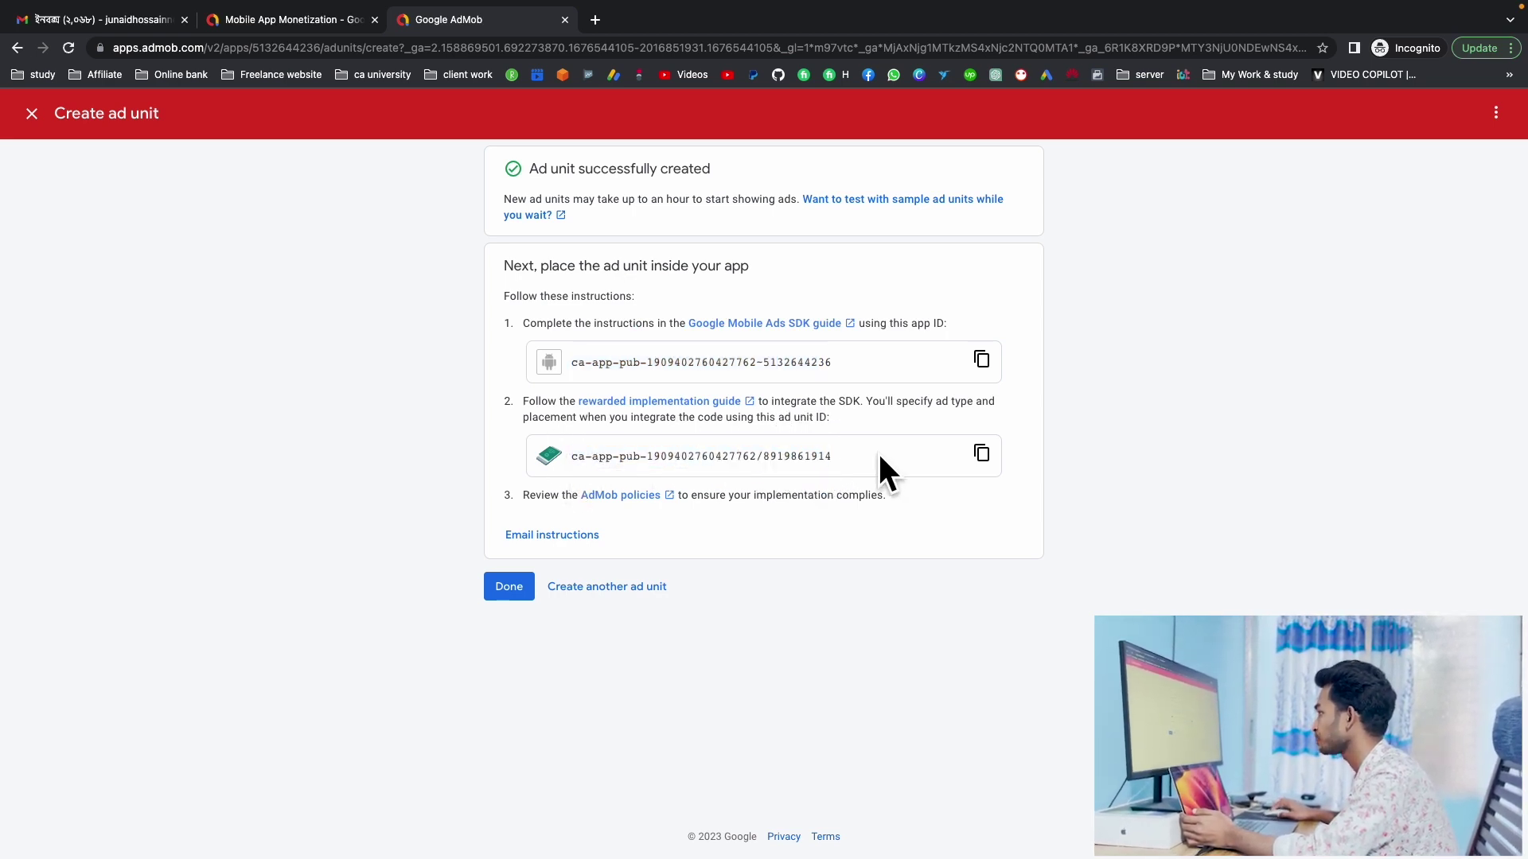
left_click(981, 452)
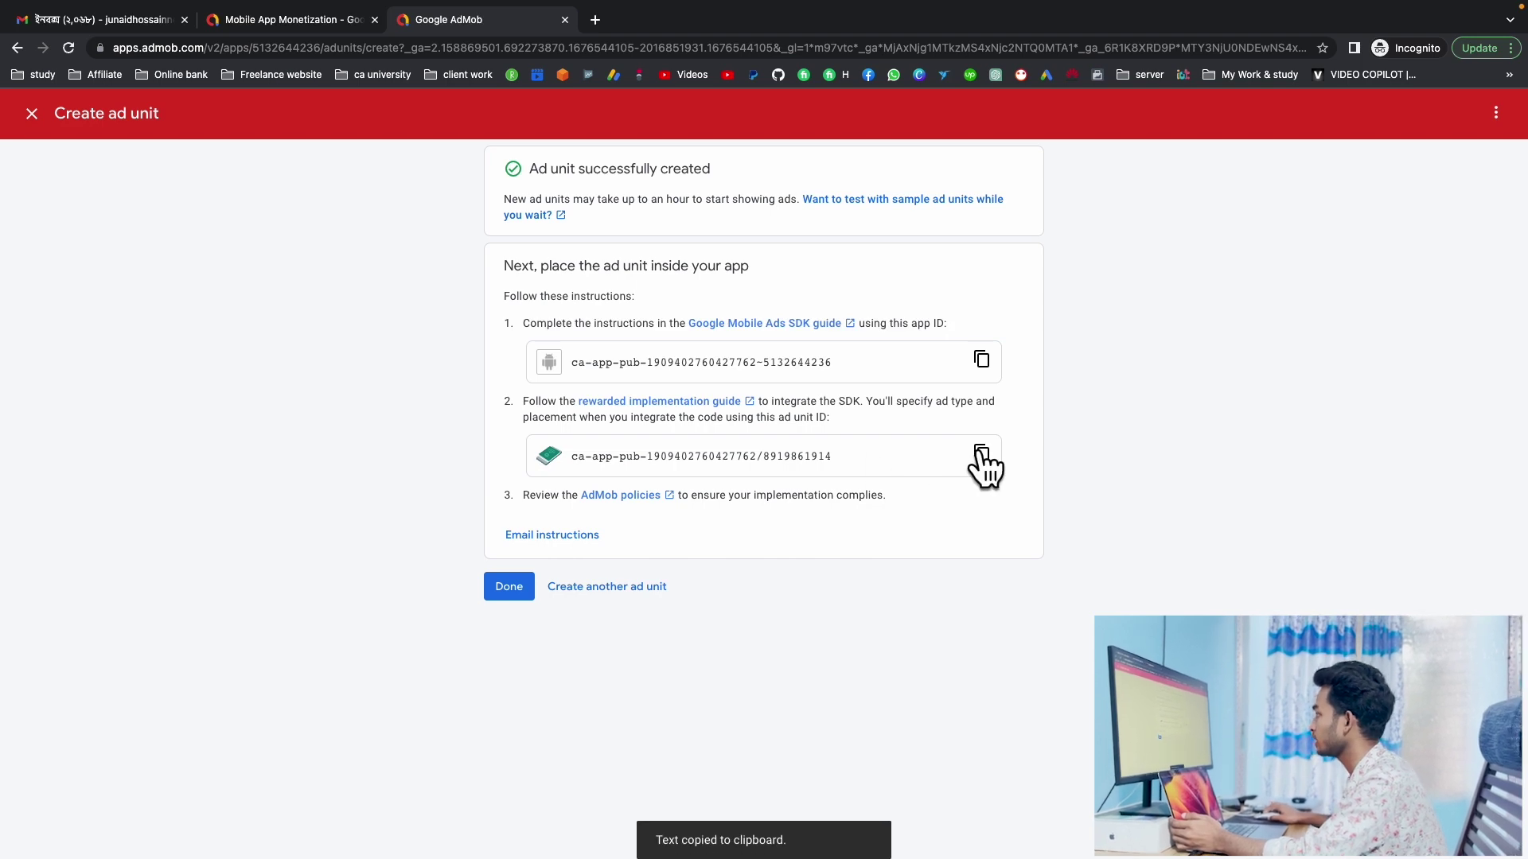
key("super+Tab")
left_click(437, 290)
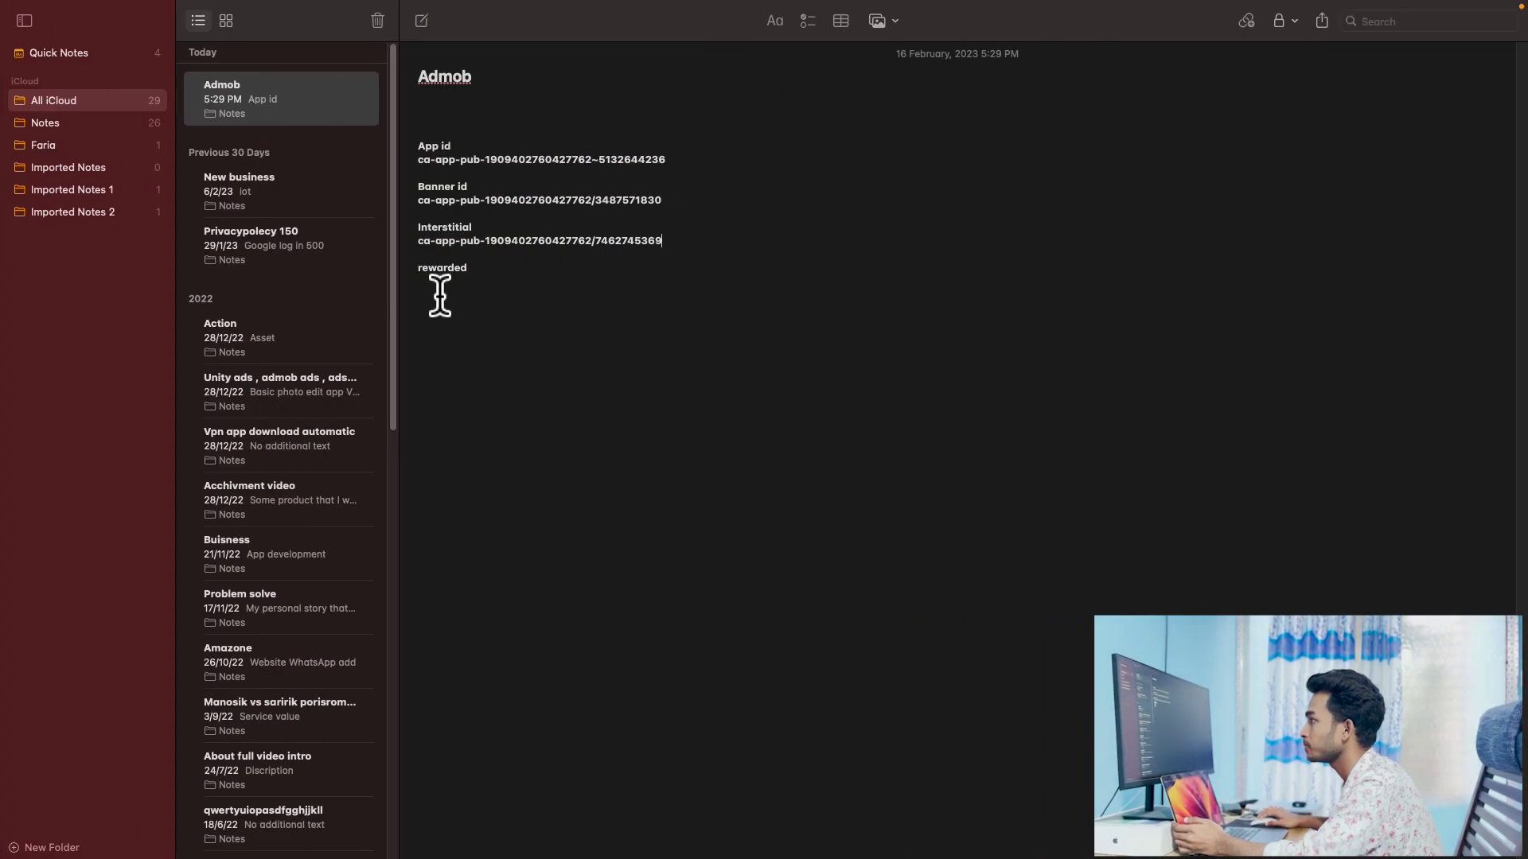
Step: Paste the rewarded ad unit ID under 'rewarded', select all four IDs, and return to AdMob
key("super+v")
left_click_drag(732, 303, 368, 143)
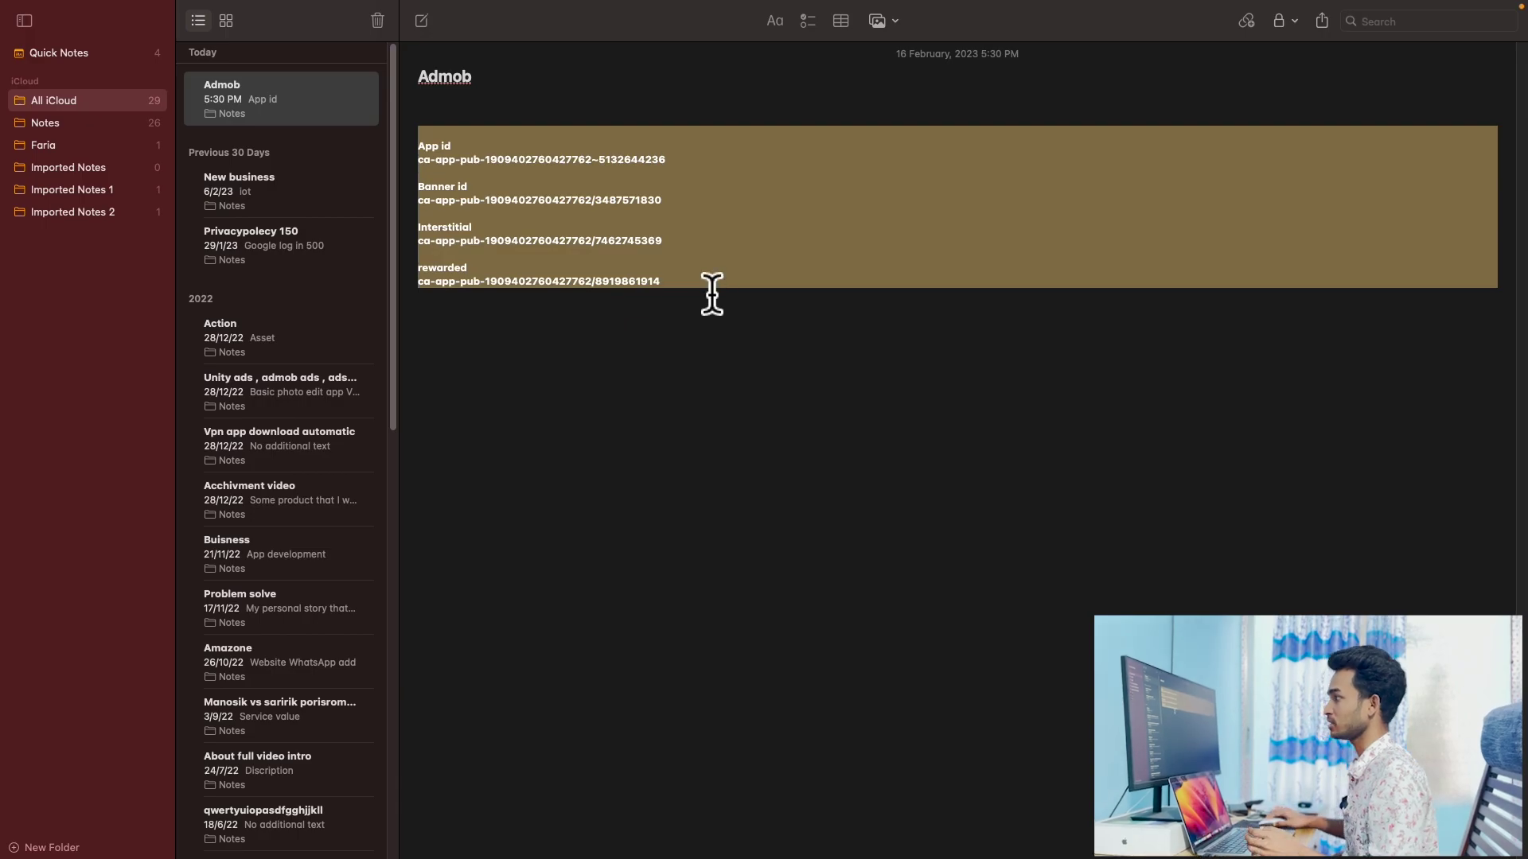
key("super+Tab")
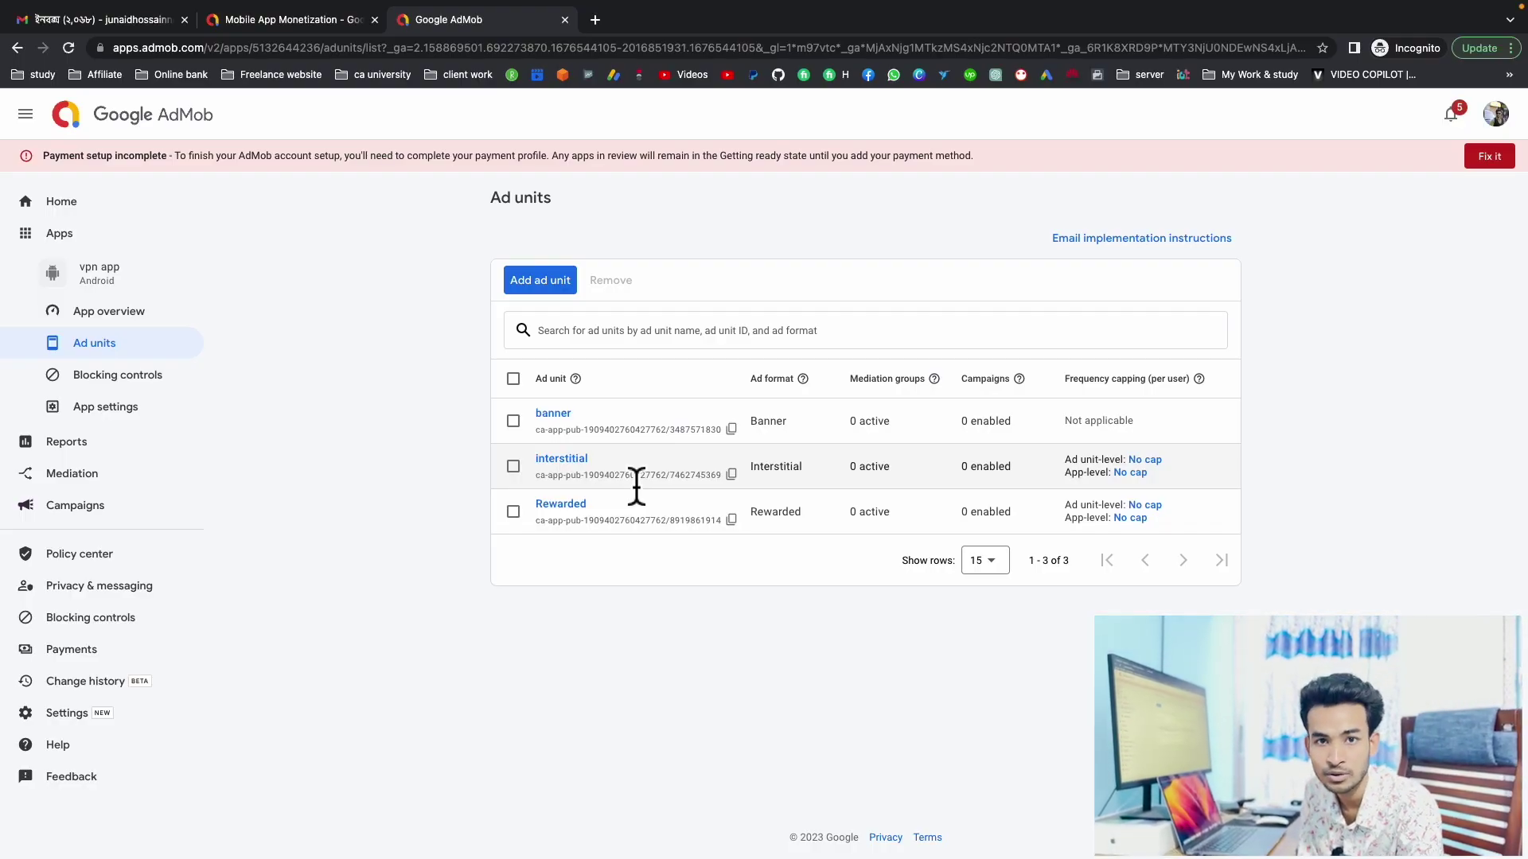